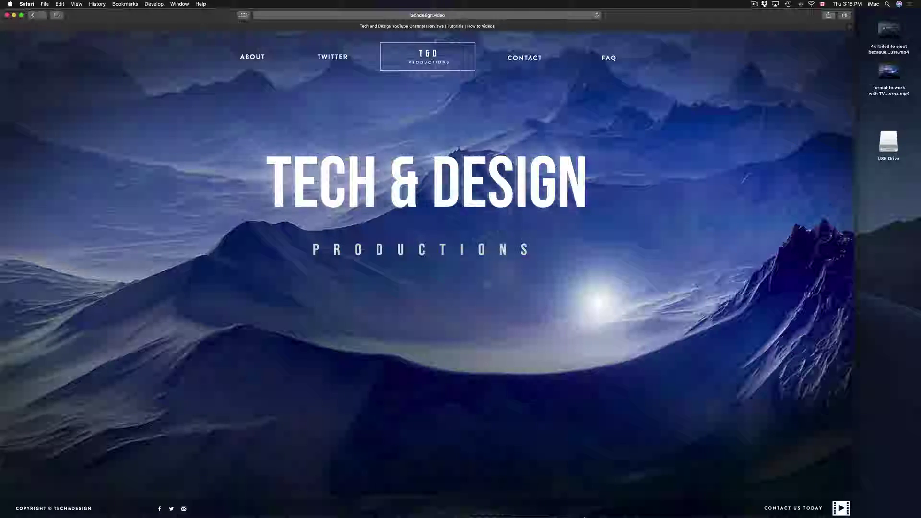
Launch Disk Utility by searching 'disk u' in Spotlight
{"action": "mouse_move", "coordinate": [586, 516]}
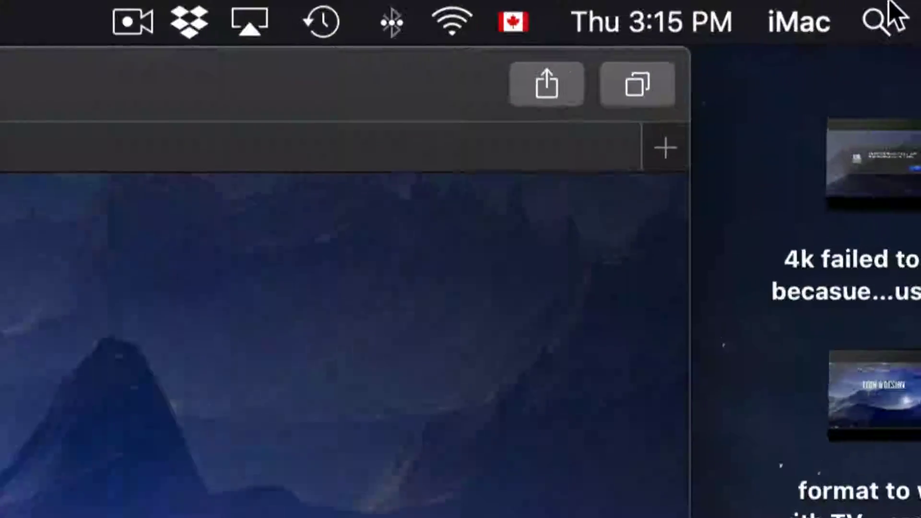
{"action": "left_click", "coordinate": [883, 17]}
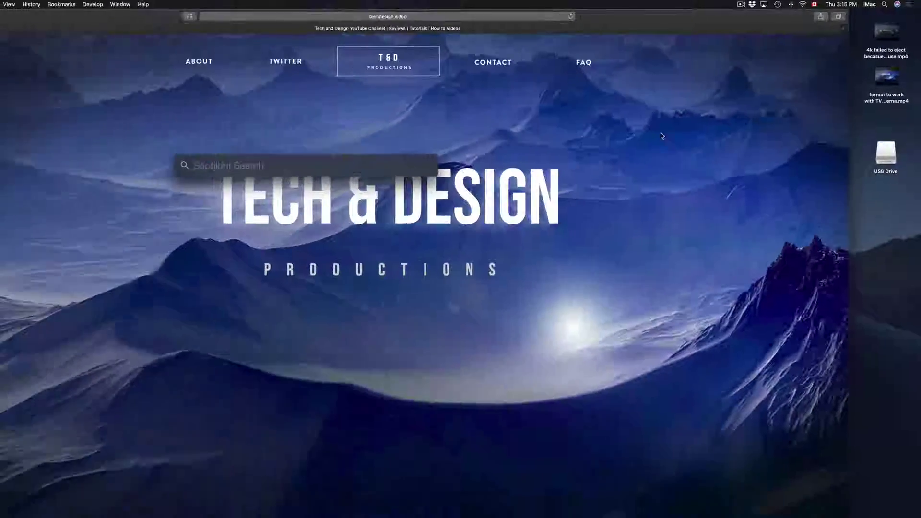
{"action": "type", "text": "disk u"}
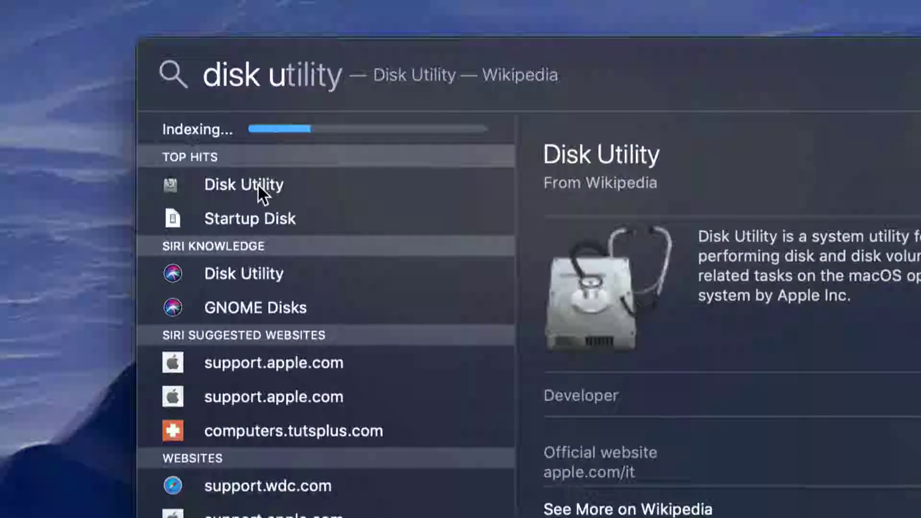
{"action": "double_click", "coordinate": [259, 187]}
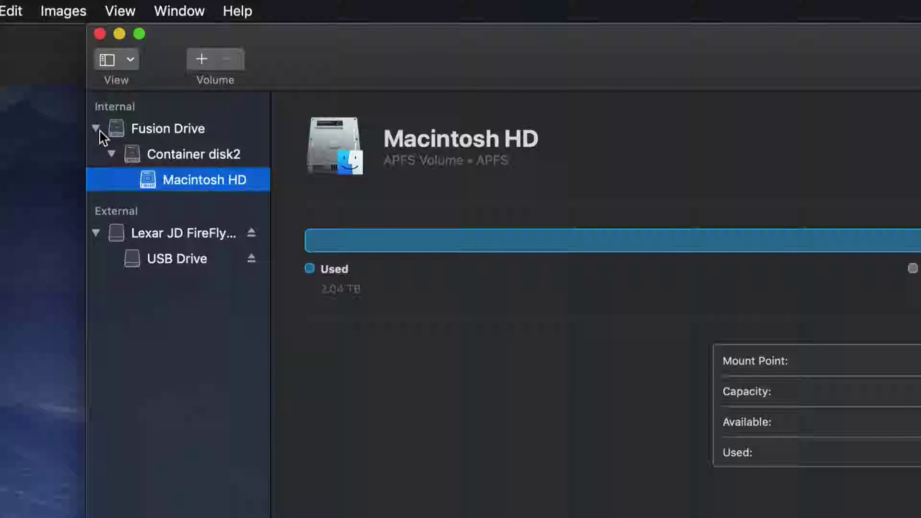
Collapse the sidebar drives, select the whole 16.04 GB Lexar JD FireFly Media disk, and resize the window
{"action": "left_click", "coordinate": [97, 129]}
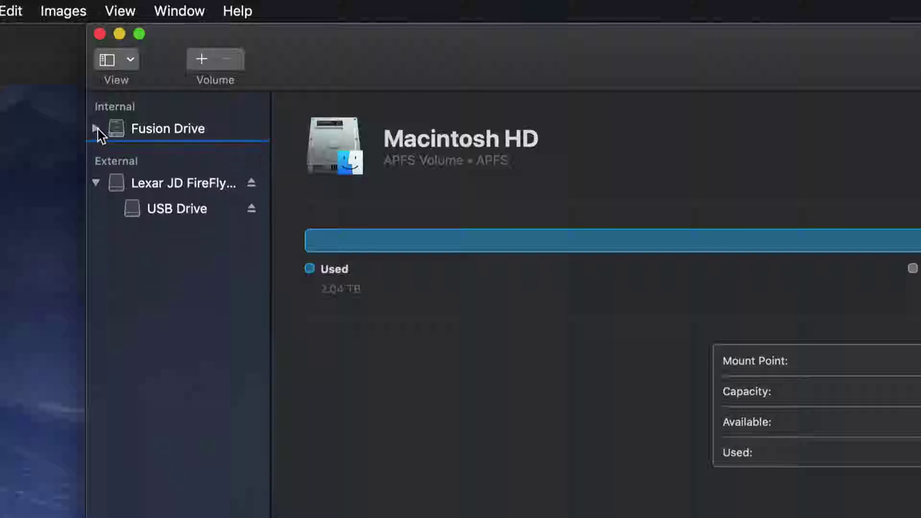
{"action": "left_click", "coordinate": [97, 180]}
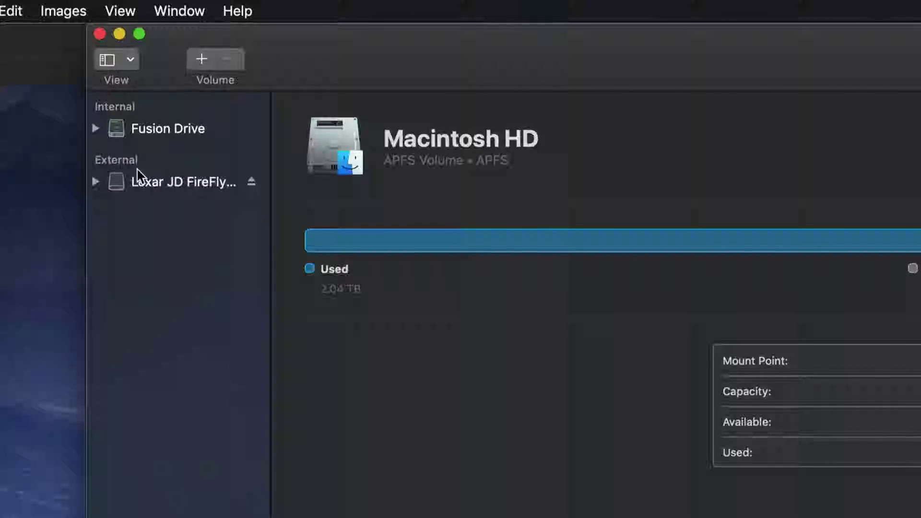
{"action": "left_click", "coordinate": [147, 185]}
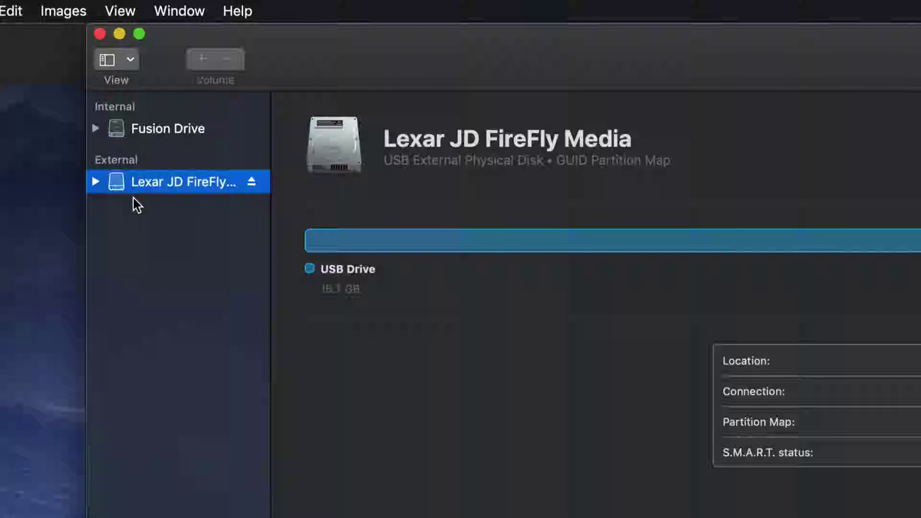
{"action": "left_click", "coordinate": [96, 181]}
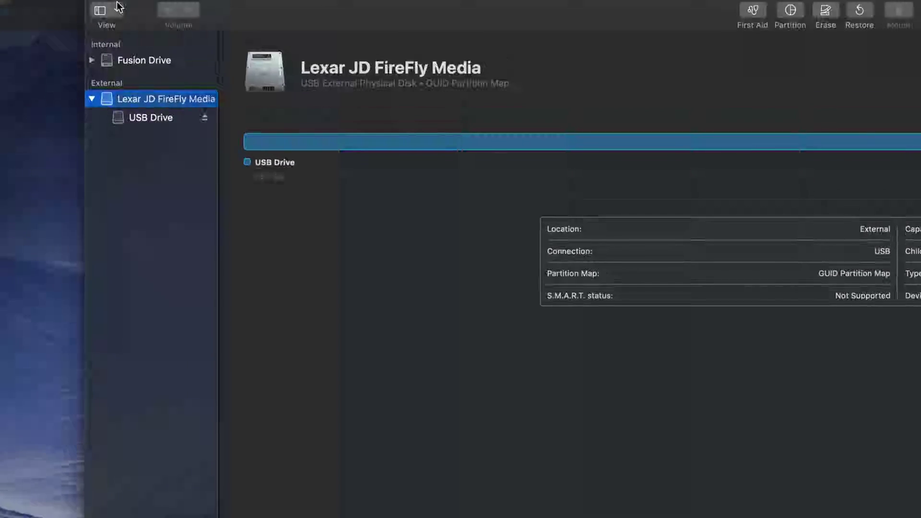
{"action": "left_click", "coordinate": [172, 119]}
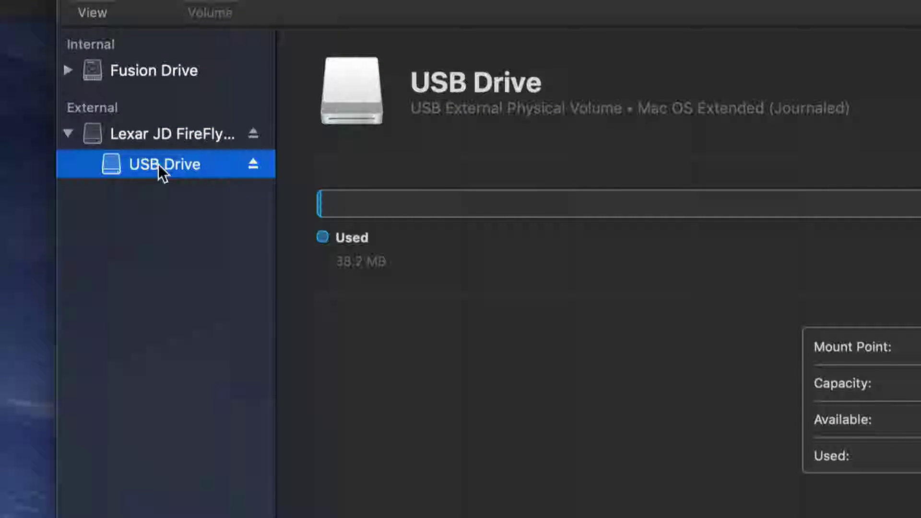
{"action": "left_click", "coordinate": [149, 136]}
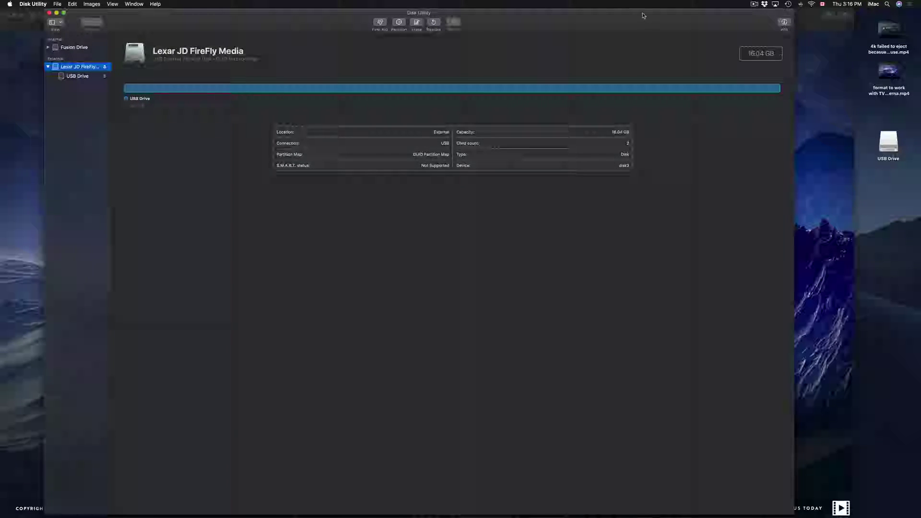
{"action": "double_click", "coordinate": [790, 9]}
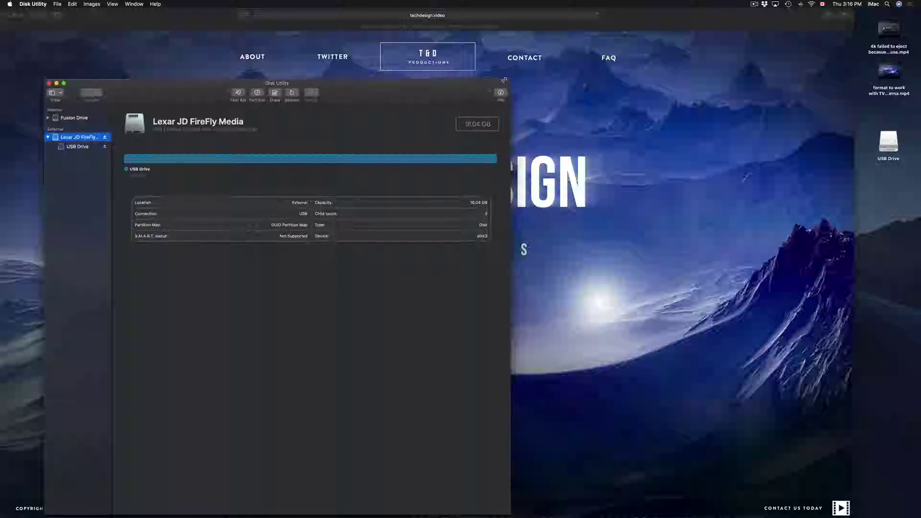
{"action": "double_click", "coordinate": [369, 92]}
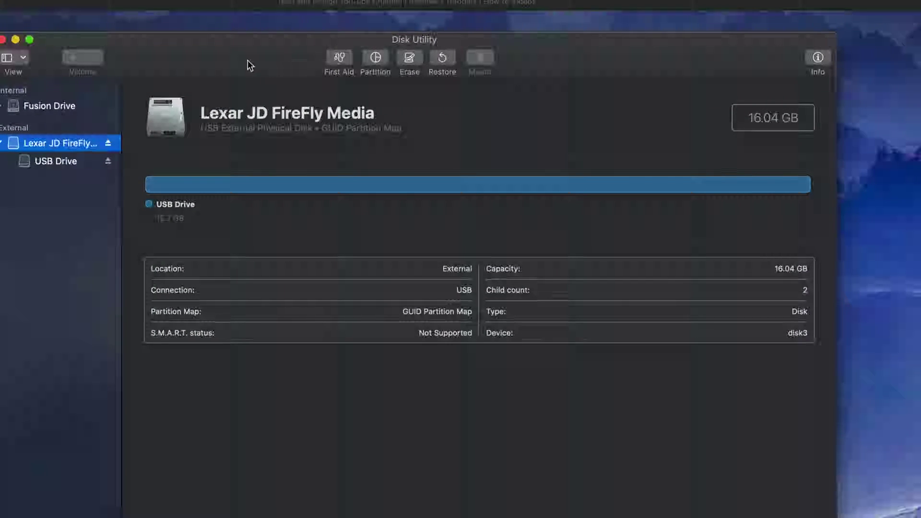
Erase the Lexar disk as ExFAT with the volume renamed 'Mac Pc'
{"action": "left_click", "coordinate": [413, 62]}
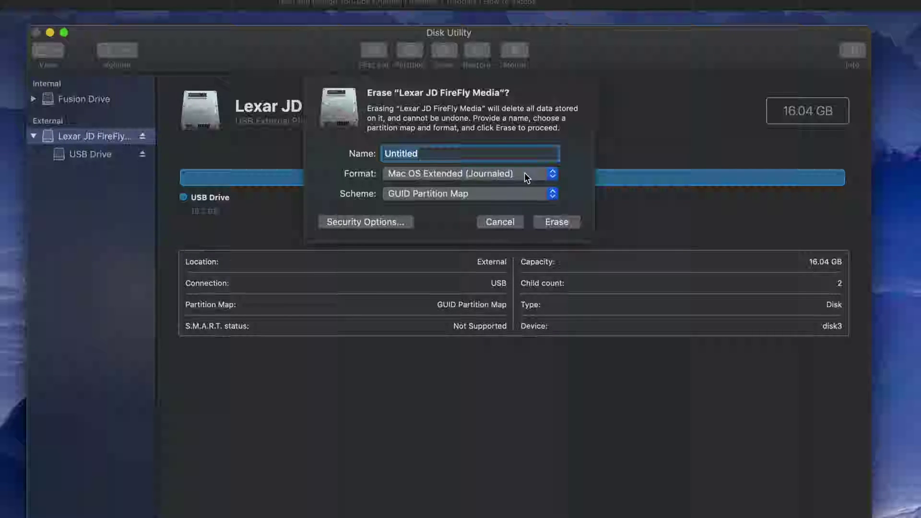
{"action": "left_click", "coordinate": [553, 176]}
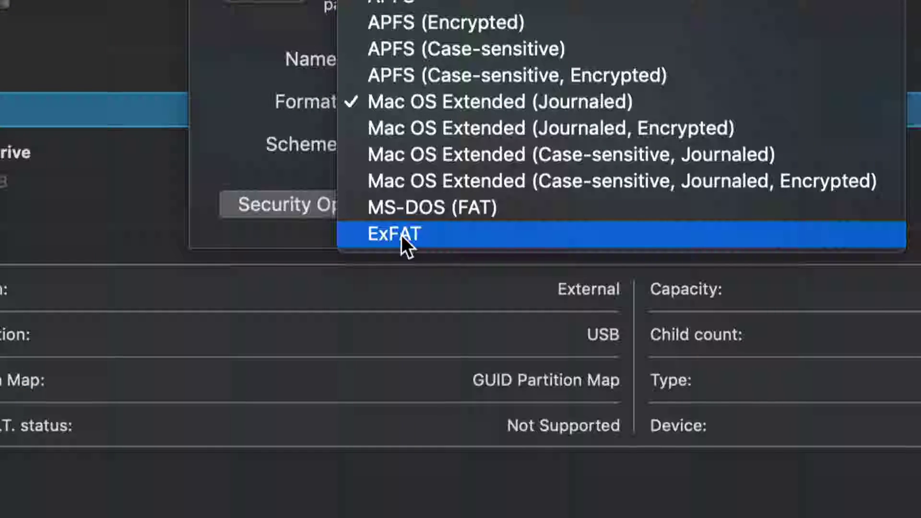
{"action": "left_click", "coordinate": [430, 237]}
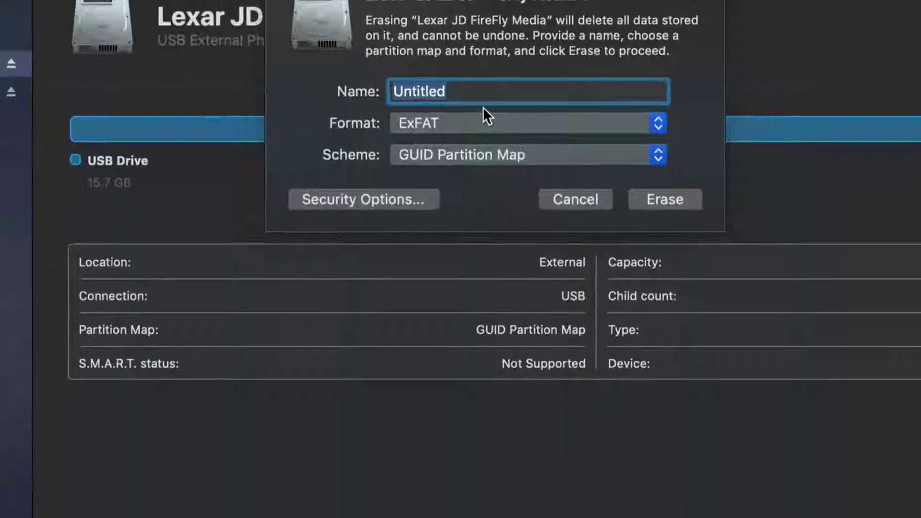
{"action": "left_click", "coordinate": [480, 94]}
{"action": "double_click", "coordinate": [480, 94]}
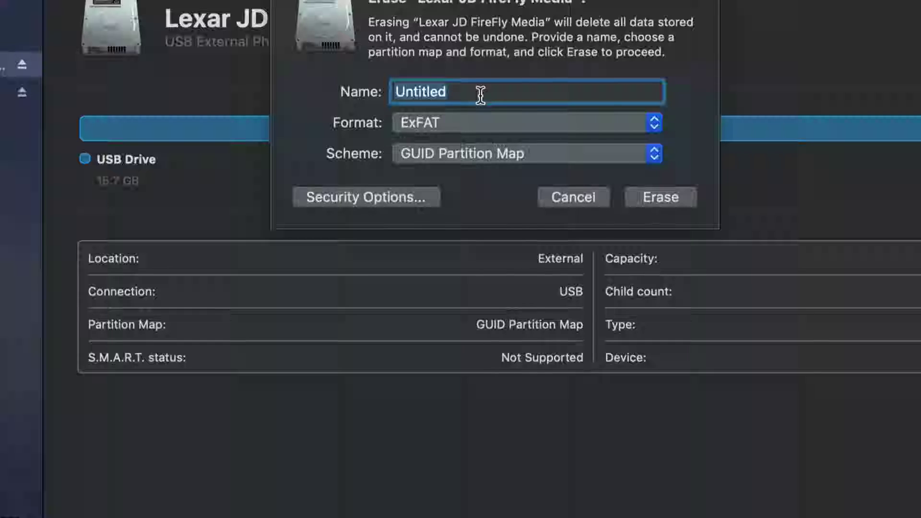
{"action": "type", "text": "Mac Pc"}
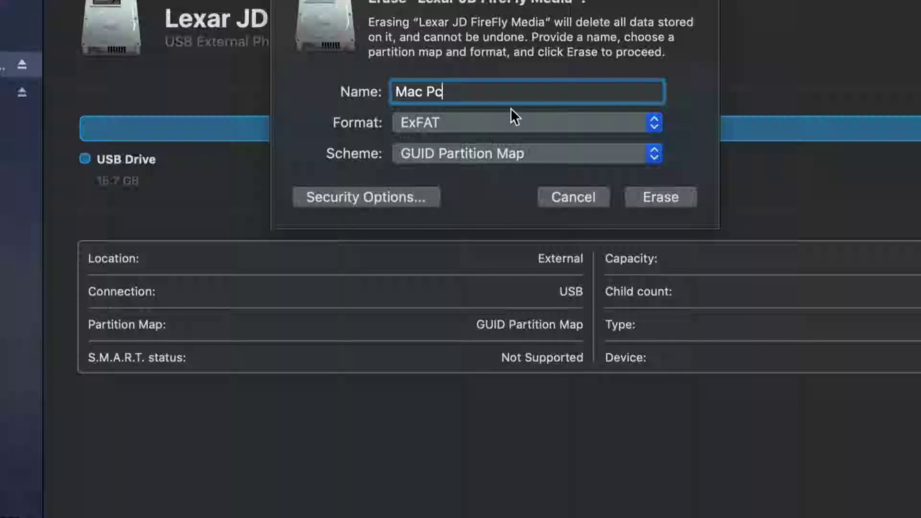
{"action": "left_click", "coordinate": [685, 199]}
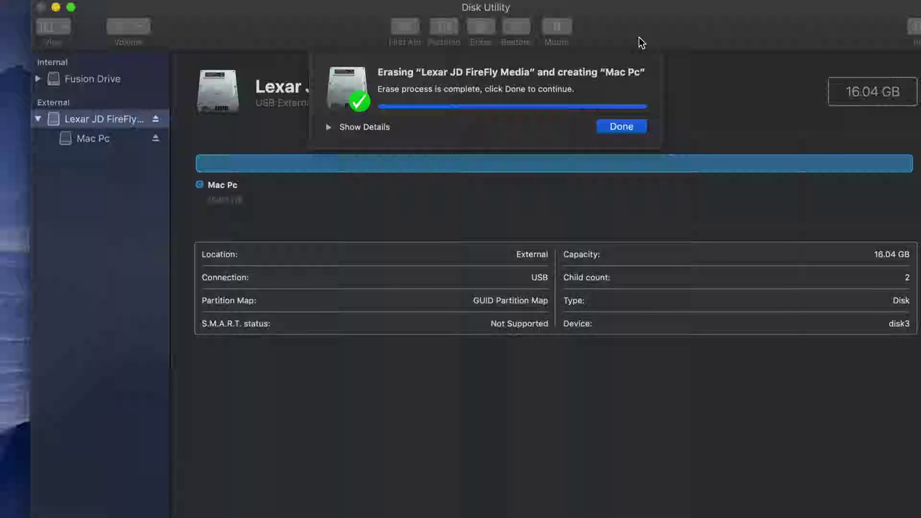
Close the erase report and select, then deselect, the Mac Pc desktop icon
{"action": "left_click", "coordinate": [624, 128]}
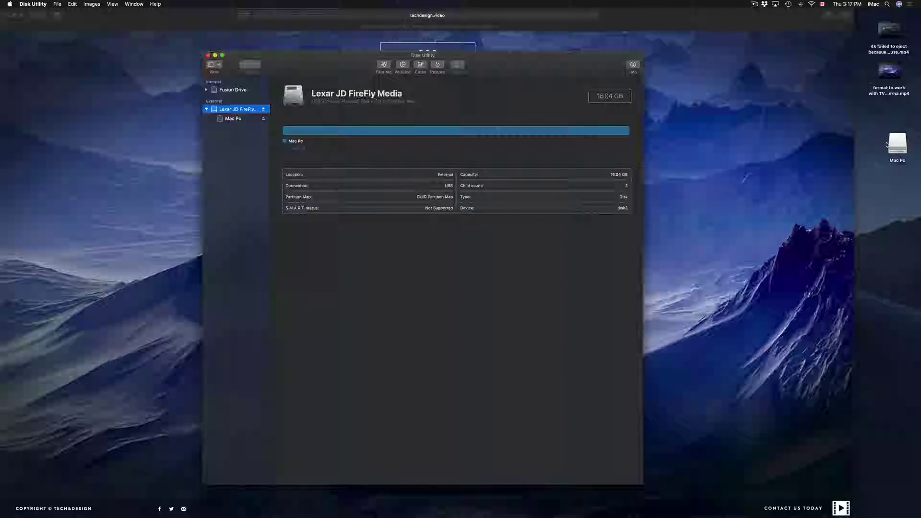
{"action": "left_click", "coordinate": [898, 144]}
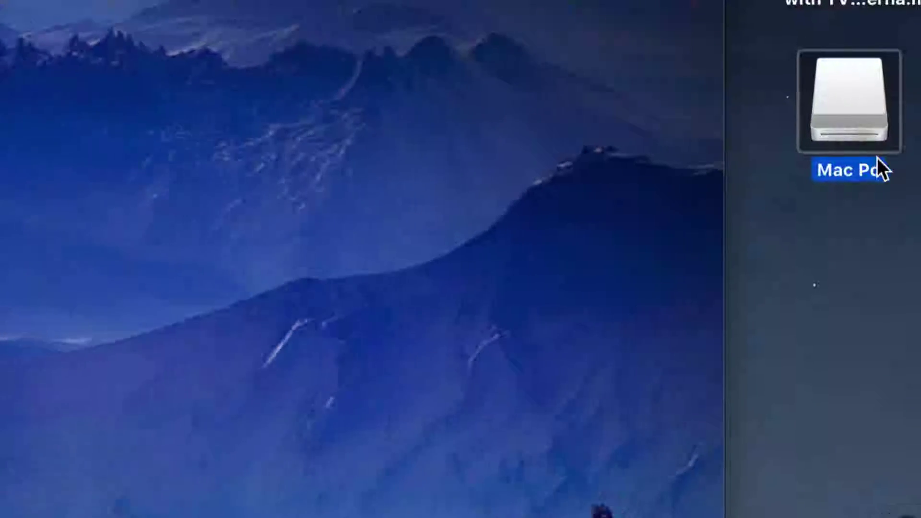
{"action": "left_click", "coordinate": [804, 211]}
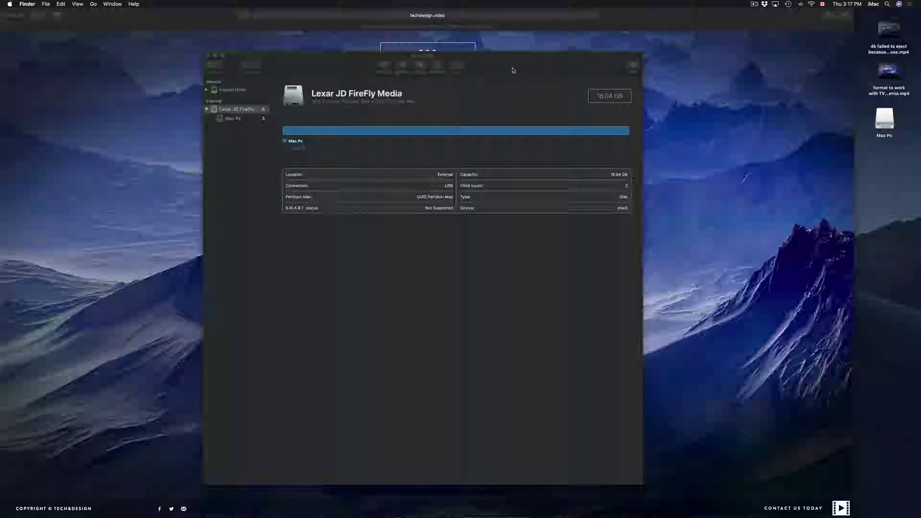
{"action": "left_click_drag", "start_coordinate": [512, 68], "coordinate": [532, 78]}
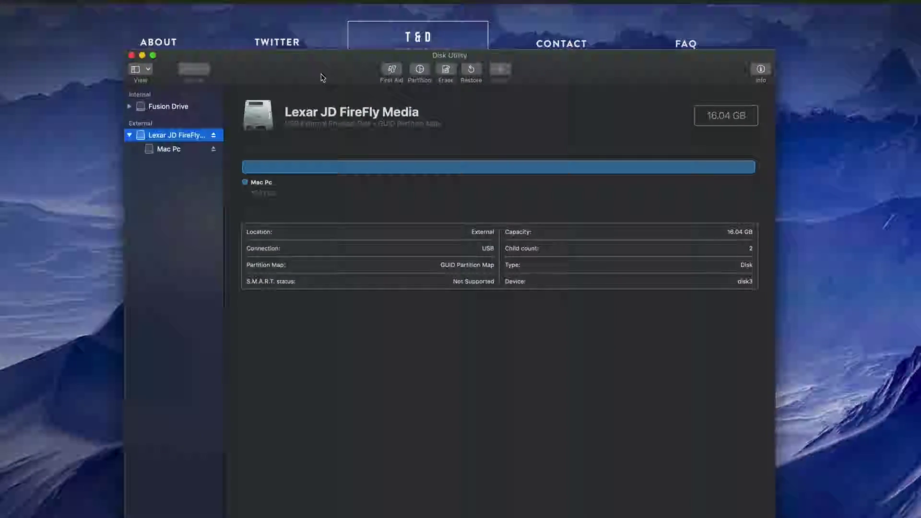
Bring up the Erase sheet for the Lexar disk again
{"action": "right_click", "coordinate": [370, 75]}
{"action": "left_click", "coordinate": [520, 76]}
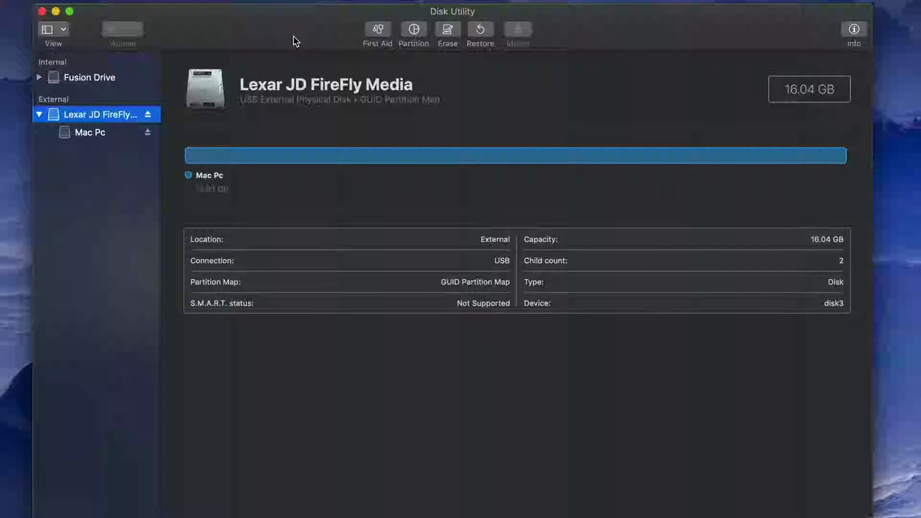
{"action": "left_click", "coordinate": [448, 32]}
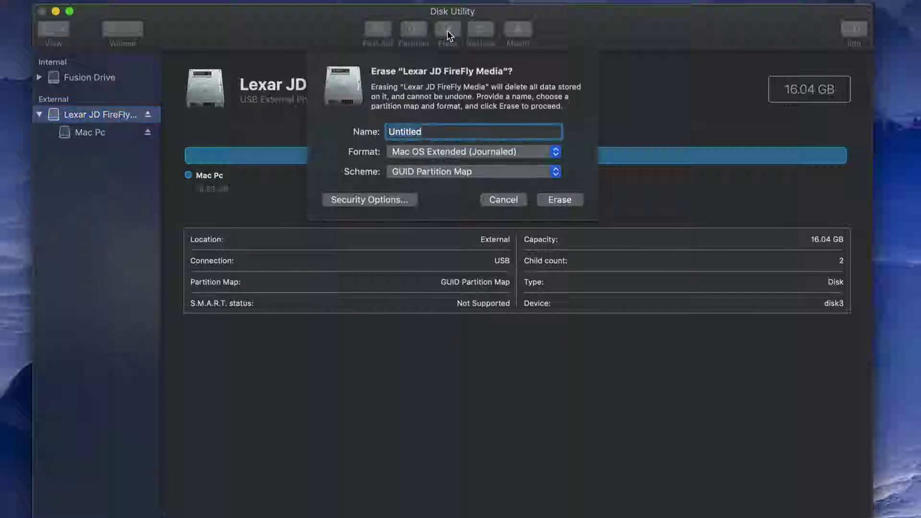
Try ExFAT format with a Master Boot Record scheme in the Erase sheet
{"action": "left_click", "coordinate": [555, 171]}
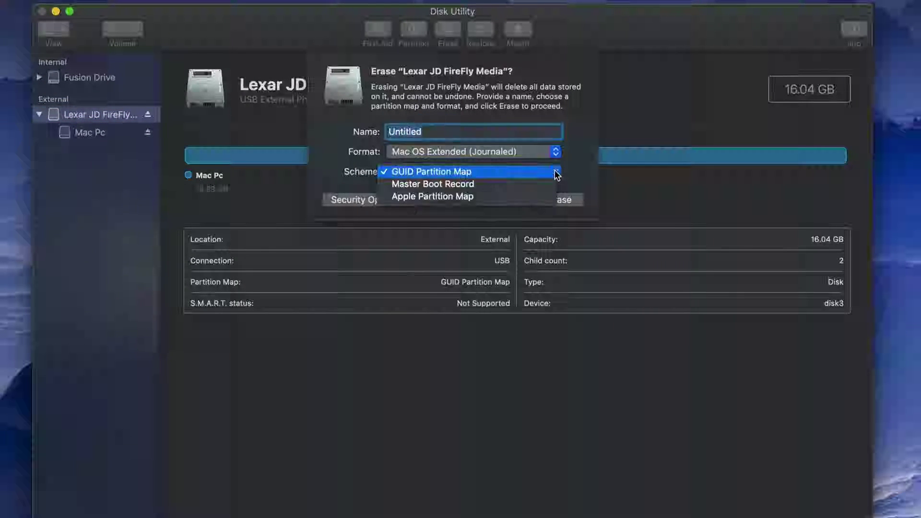
{"action": "left_click", "coordinate": [584, 160]}
{"action": "left_click", "coordinate": [556, 153]}
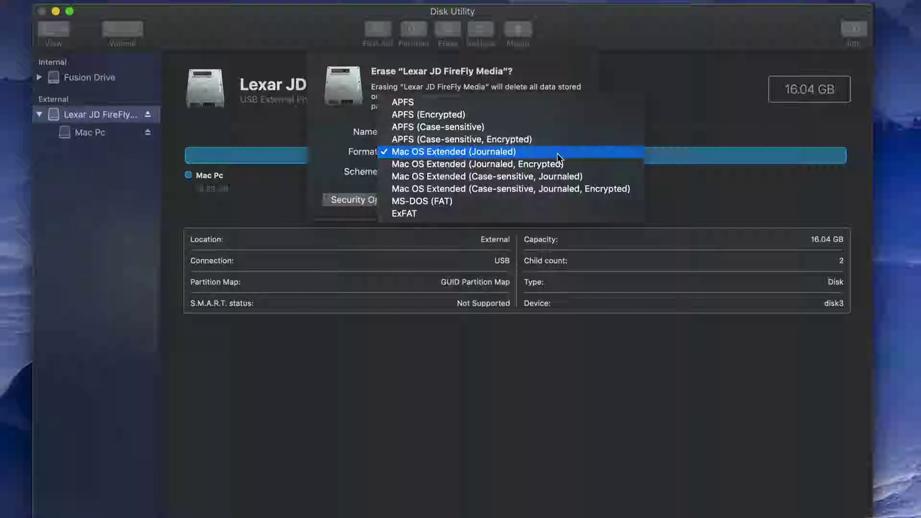
{"action": "left_click", "coordinate": [468, 213]}
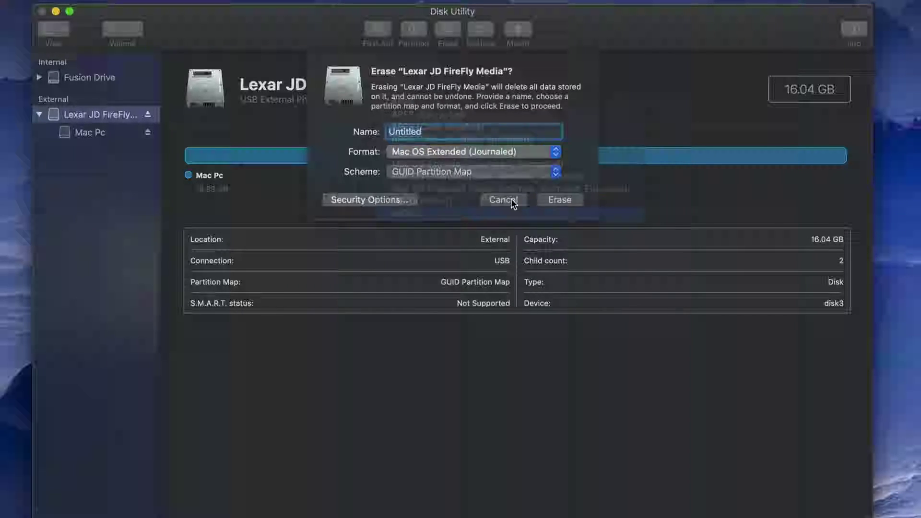
{"action": "left_click", "coordinate": [550, 173]}
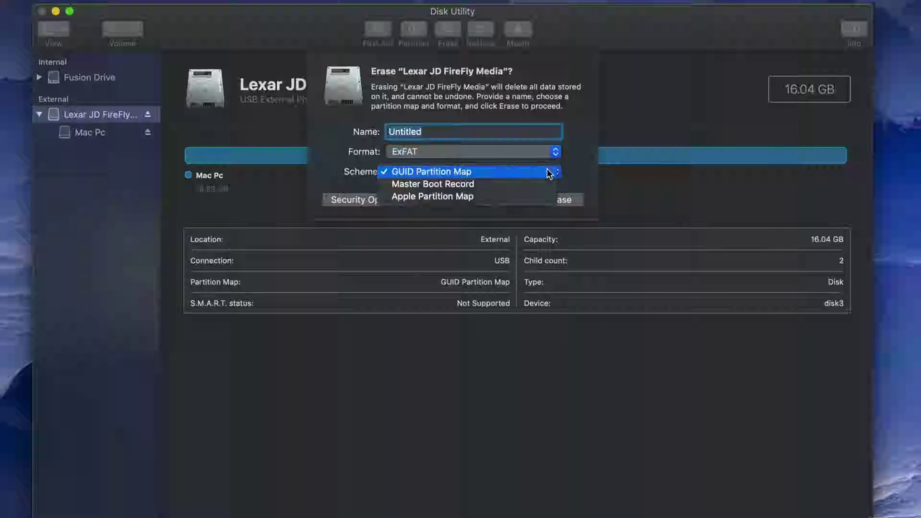
{"action": "left_click", "coordinate": [452, 185]}
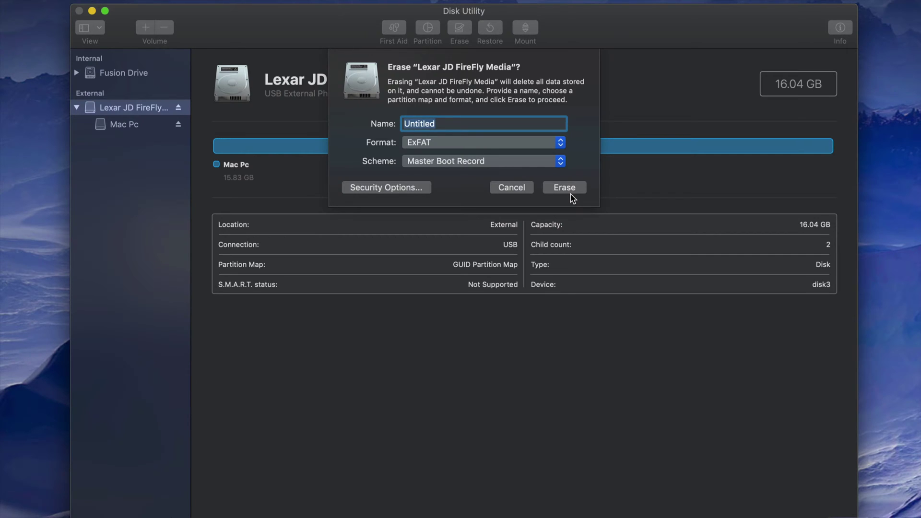
Revert to Mac OS Extended (Journaled) on GUID Partition Map and erase the drive
{"action": "left_click", "coordinate": [563, 146]}
{"action": "left_click", "coordinate": [543, 108]}
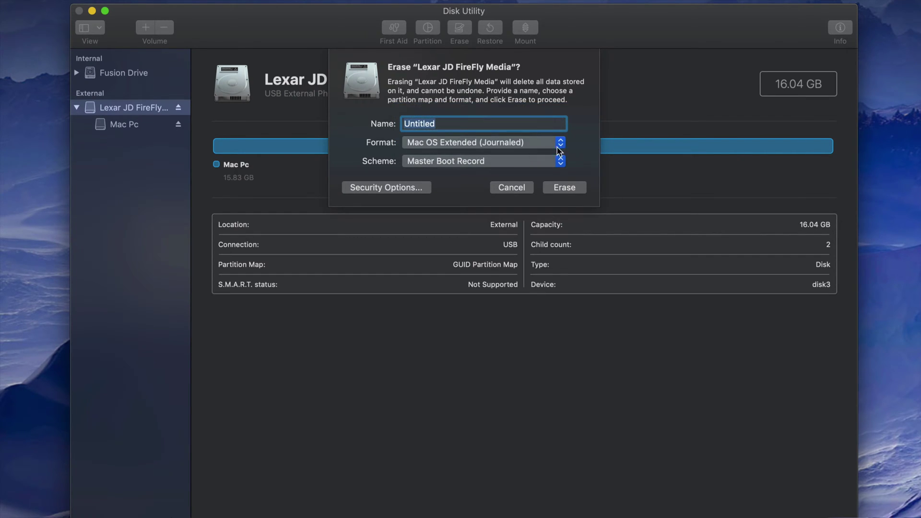
{"action": "left_click", "coordinate": [562, 162]}
{"action": "left_click", "coordinate": [510, 151]}
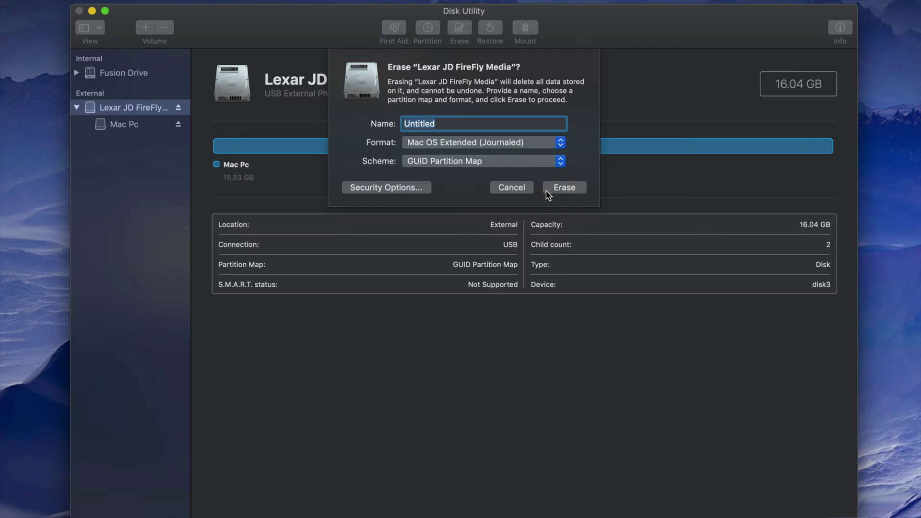
{"action": "left_click", "coordinate": [560, 144]}
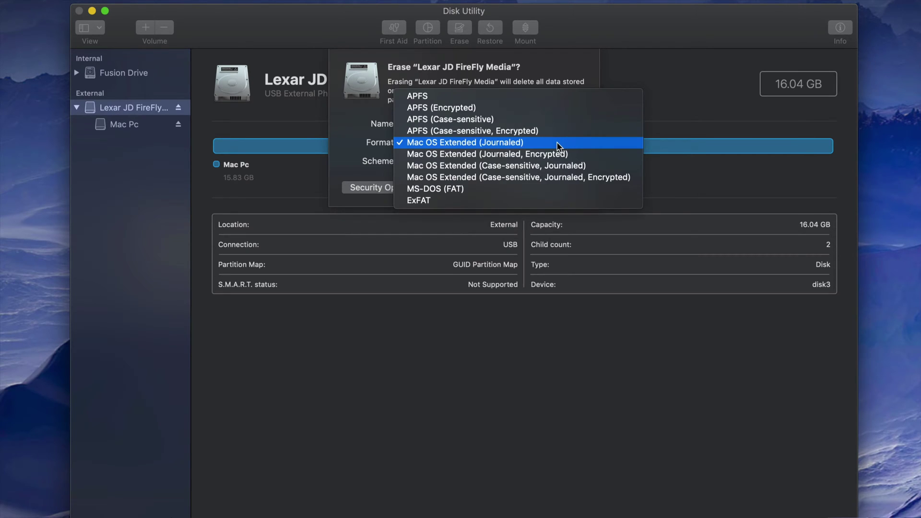
{"action": "left_click", "coordinate": [558, 144]}
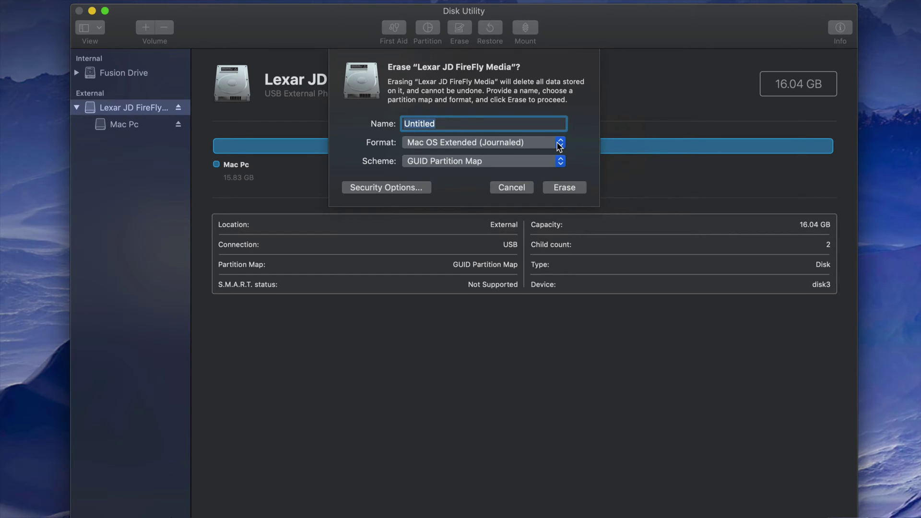
{"action": "left_click", "coordinate": [560, 143]}
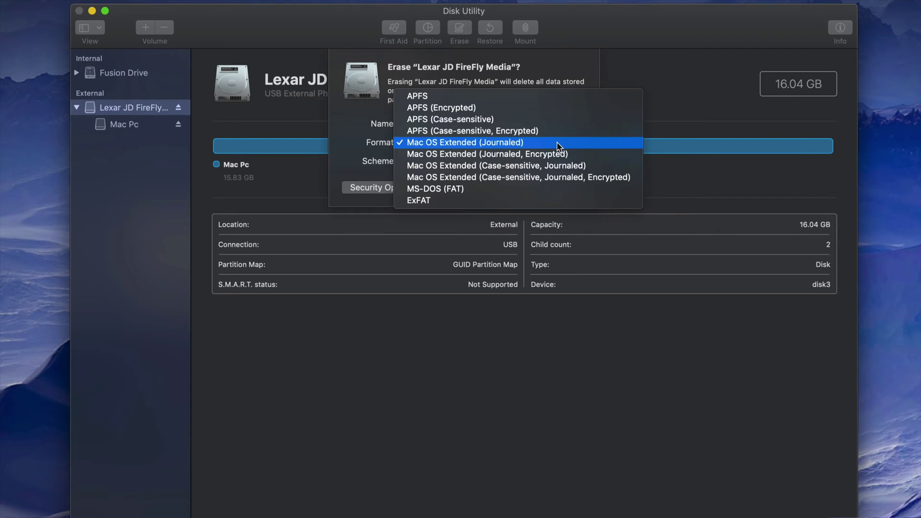
{"action": "left_click", "coordinate": [494, 200]}
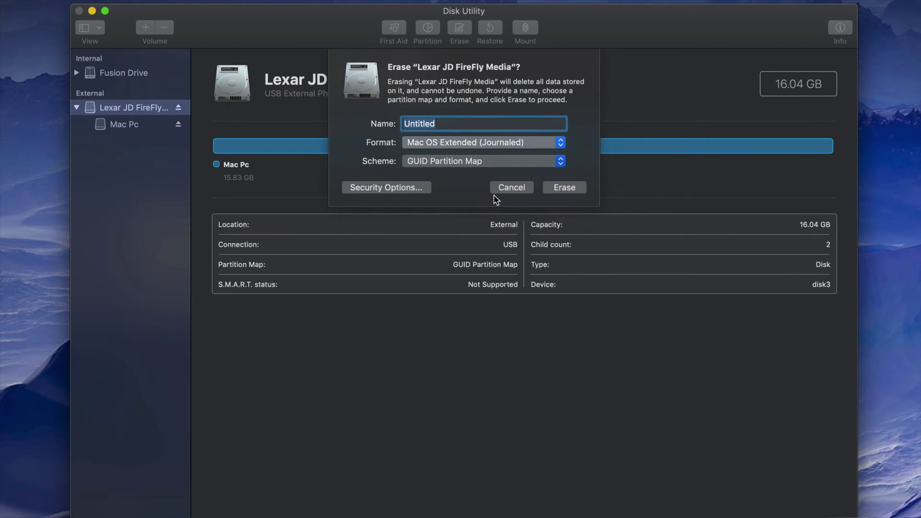
{"action": "left_click", "coordinate": [560, 143]}
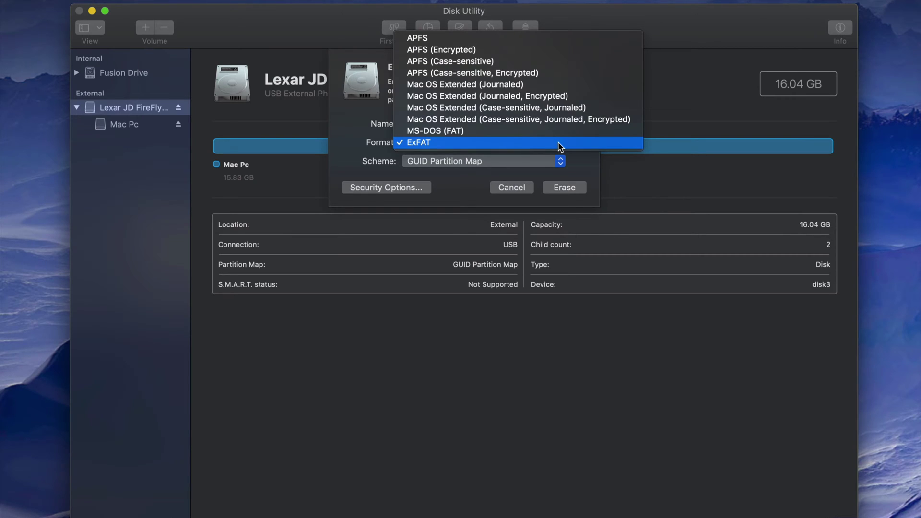
{"action": "left_click", "coordinate": [561, 89]}
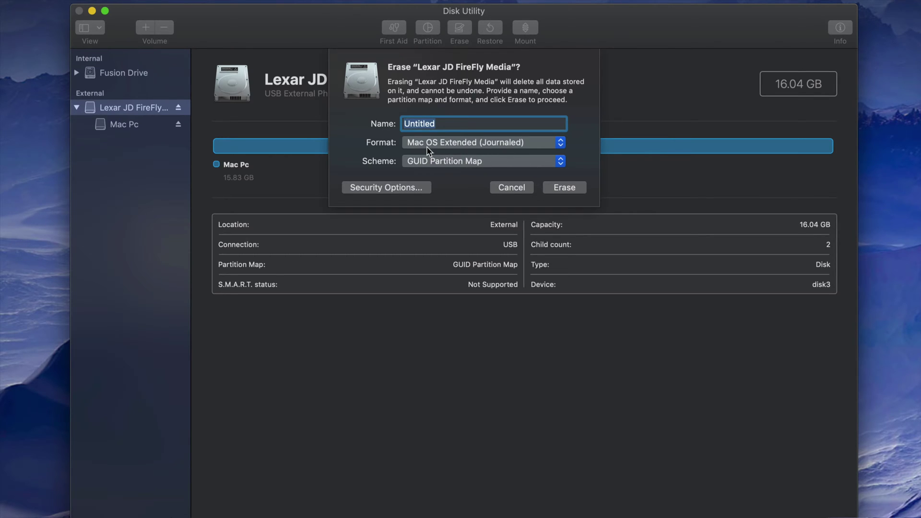
{"action": "left_click", "coordinate": [564, 188]}
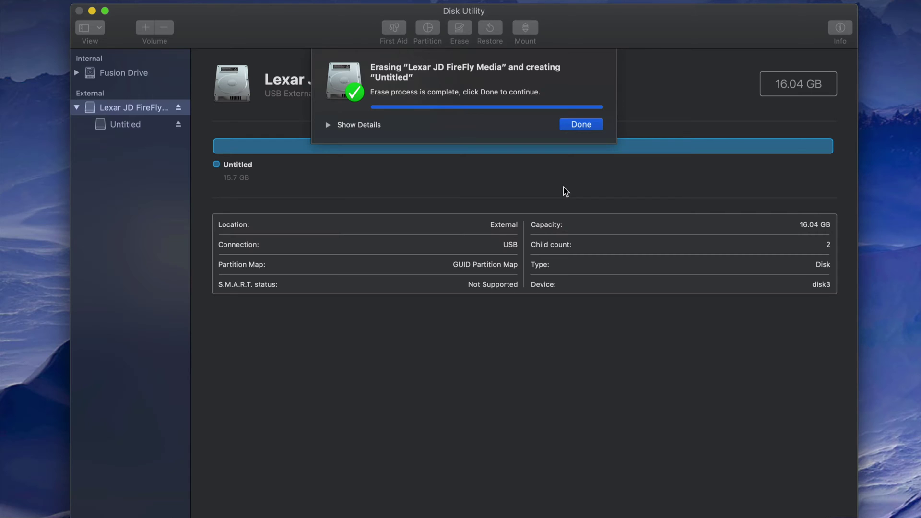
{"action": "left_click", "coordinate": [578, 124]}
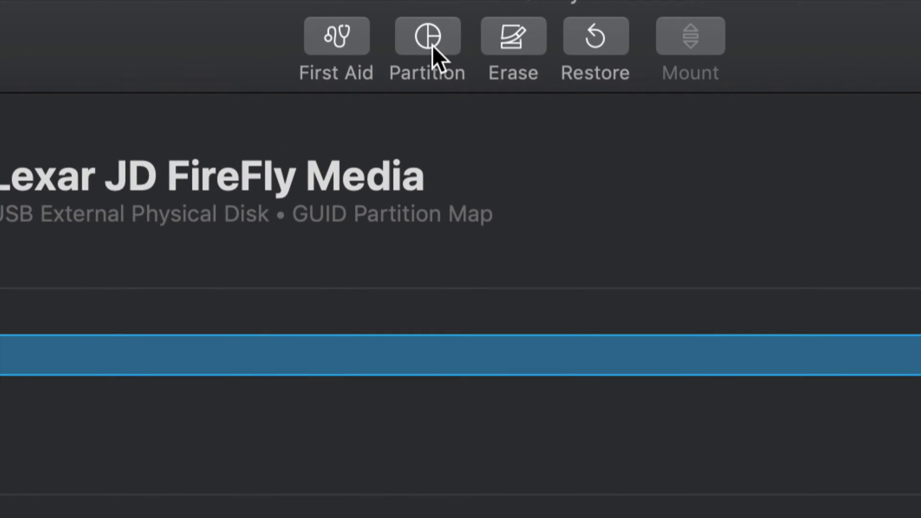
Open the Partition view and add a second partition, giving two 7.85 GB Untitled partitions
{"action": "left_click", "coordinate": [431, 43]}
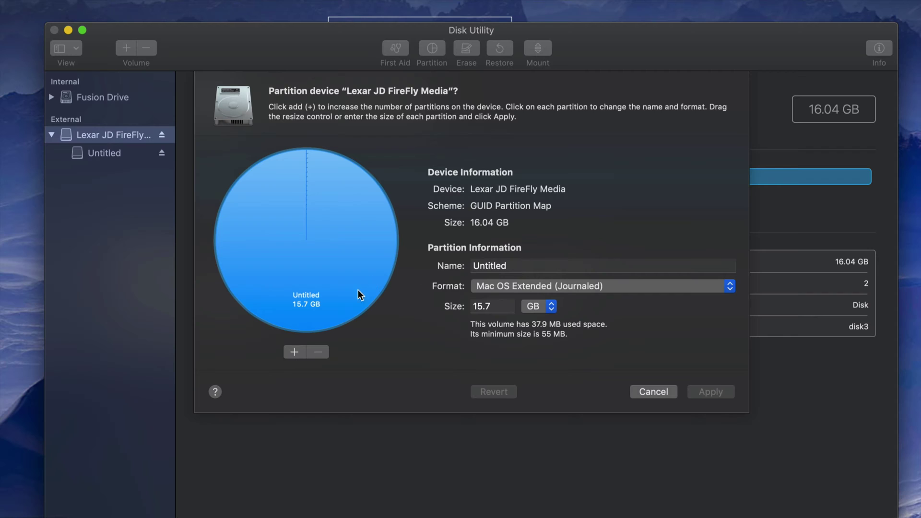
{"action": "left_click", "coordinate": [294, 352]}
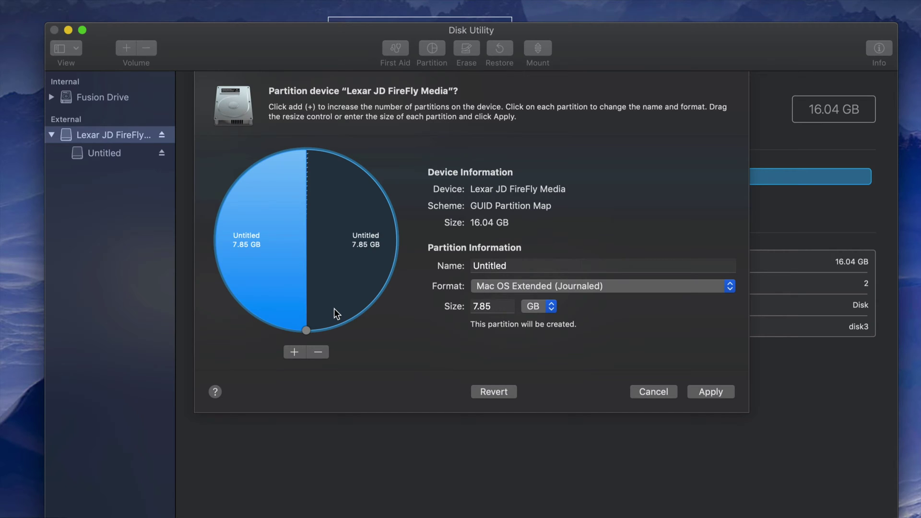
Enlarge the first partition and name the new partition 'PC & MAC'
{"action": "left_click_drag", "start_coordinate": [307, 328], "coordinate": [378, 238]}
{"action": "left_click", "coordinate": [520, 268]}
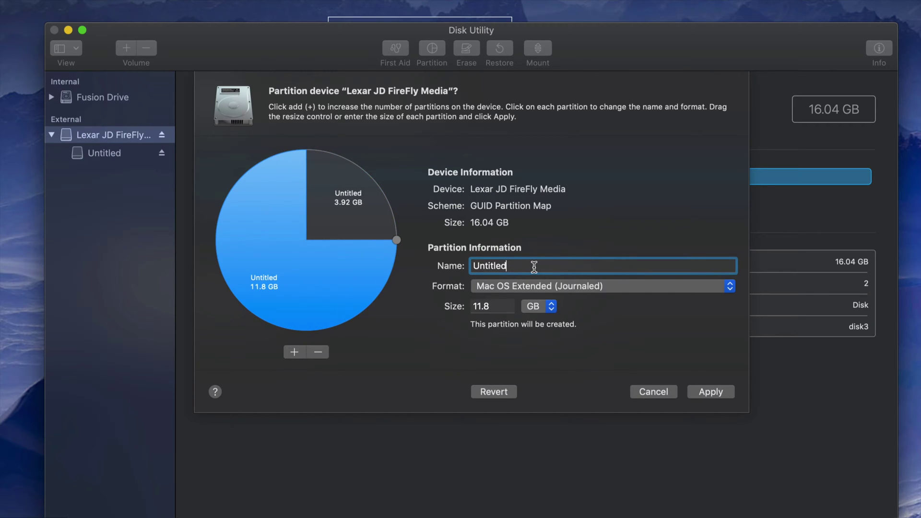
{"action": "left_click_drag", "start_coordinate": [534, 267], "coordinate": [462, 265]}
{"action": "type", "text": "PC M"}
{"action": "key", "text": "BackSpace"}
{"action": "type", "text": "& MAC"}
Format PC & MAC as ExFAT and shrink it to 3.87 GB, leaving Untitled at 11.8 GB
{"action": "left_click", "coordinate": [612, 284]}
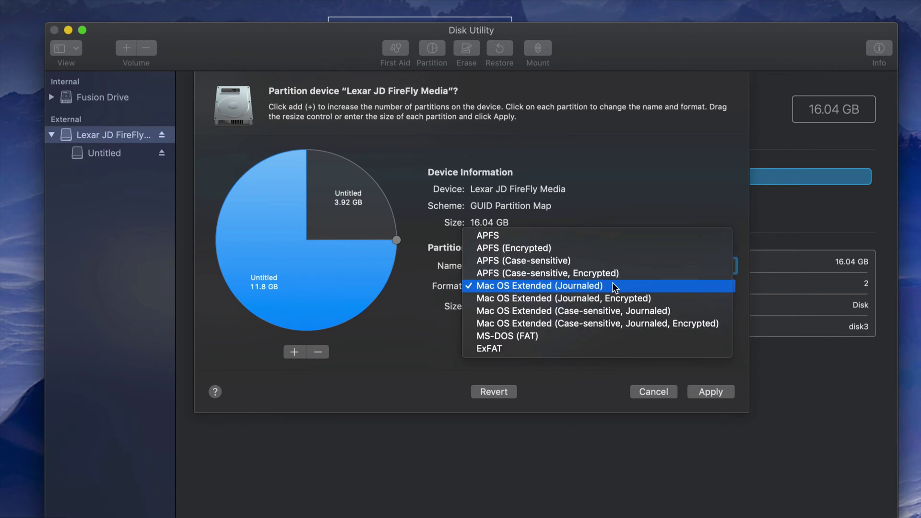
{"action": "left_click", "coordinate": [531, 347]}
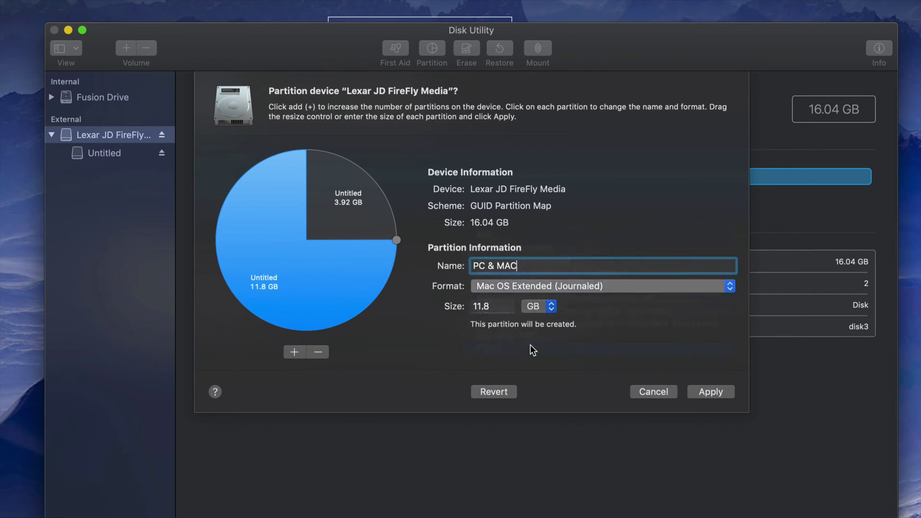
{"action": "left_click_drag", "start_coordinate": [395, 240], "coordinate": [225, 237]}
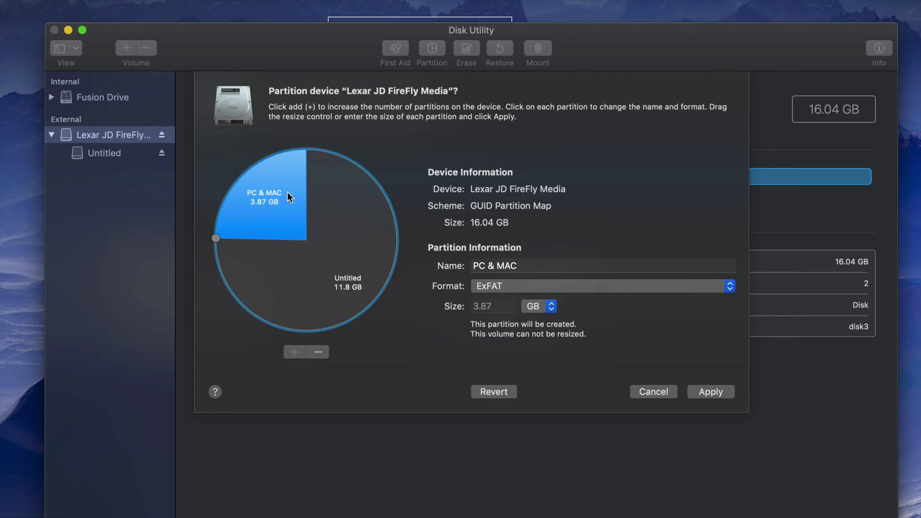
{"action": "left_click", "coordinate": [353, 267]}
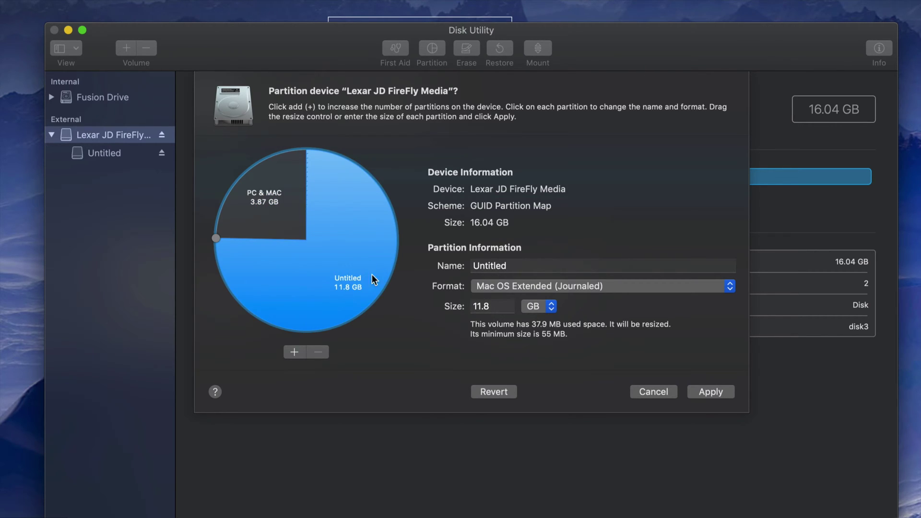
Rename the 11.8 GB partition to MAC and apply the layout with PC & MAC
{"action": "left_click_drag", "start_coordinate": [520, 265], "coordinate": [469, 265]}
{"action": "type", "text": "MAC"}
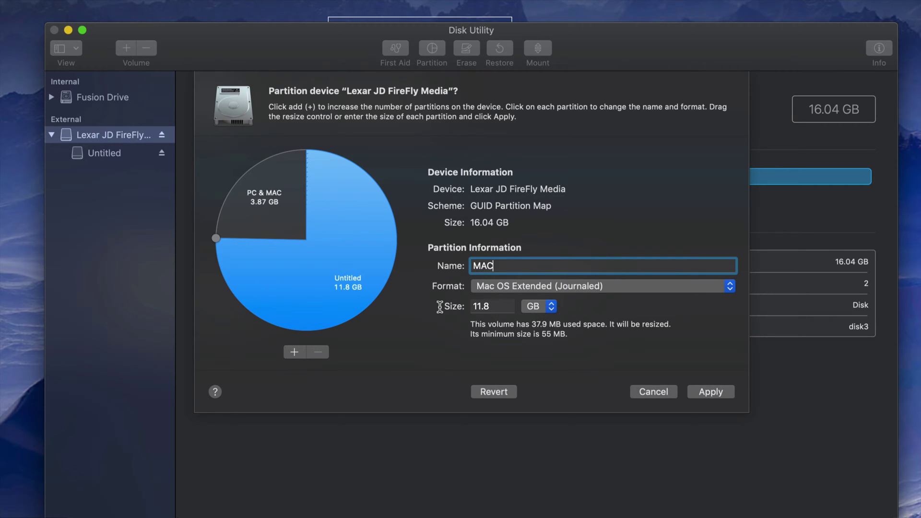
{"action": "left_click", "coordinate": [278, 222]}
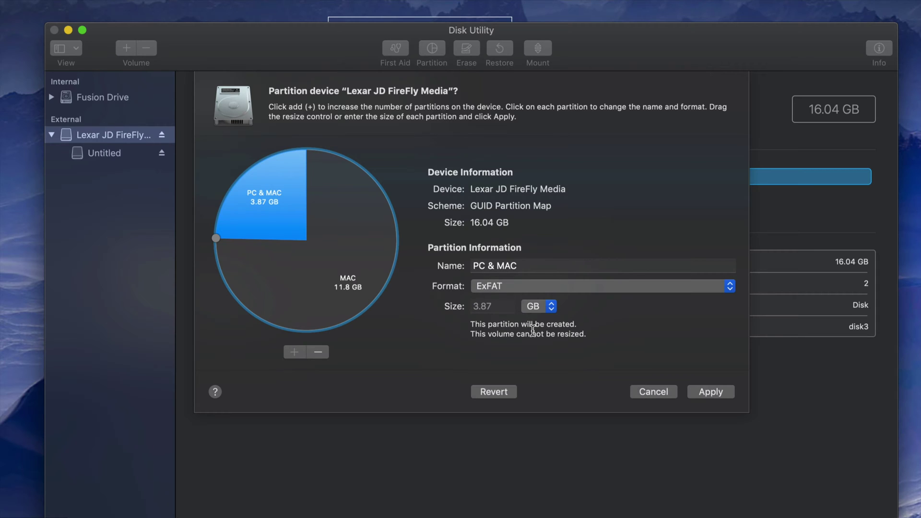
{"action": "left_click", "coordinate": [707, 390]}
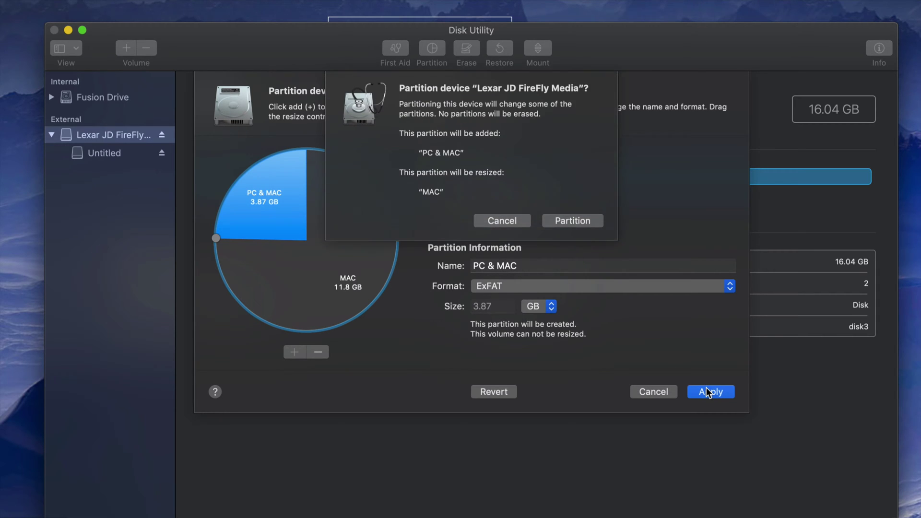
{"action": "left_click", "coordinate": [571, 220]}
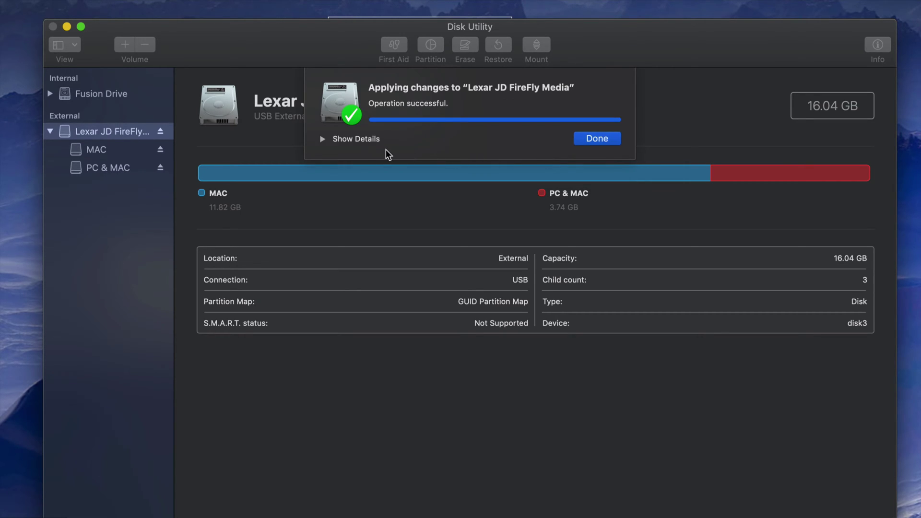
Dismiss the successful partitioning report, leaving MAC (11.82 GB) and PC & MAC (3.74 GB) volumes
{"action": "left_click", "coordinate": [600, 139]}
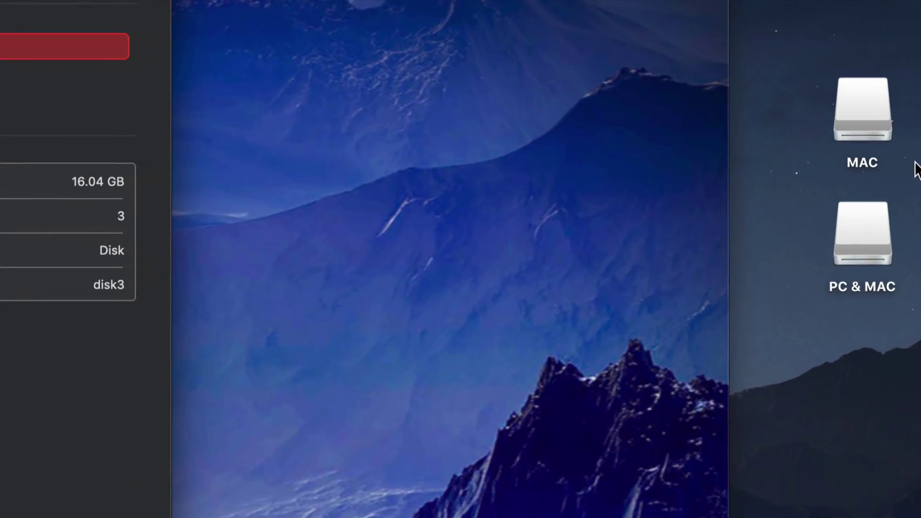
Open the MAC and PC & MAC drives in side-by-side Finder windows
{"action": "left_click", "coordinate": [874, 257]}
{"action": "left_click", "coordinate": [862, 121]}
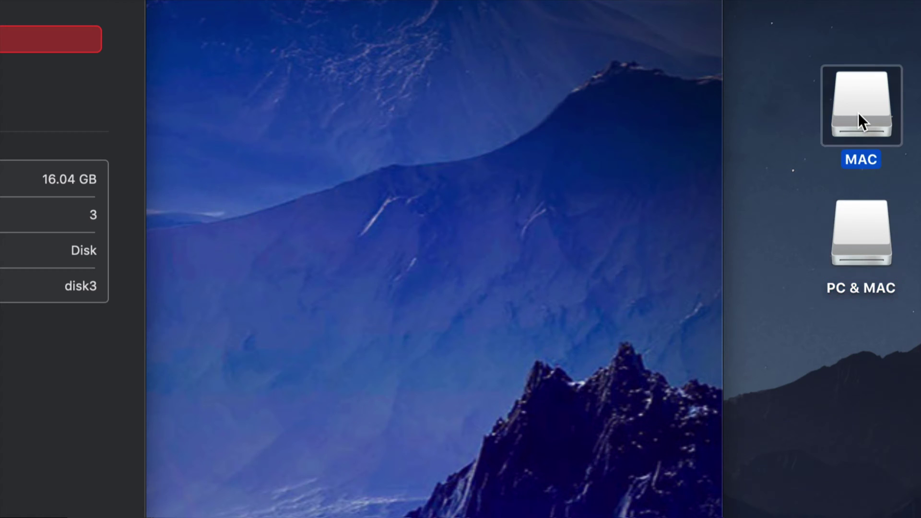
{"action": "left_click", "coordinate": [851, 120]}
{"action": "left_click", "coordinate": [860, 228]}
{"action": "left_click", "coordinate": [860, 165]}
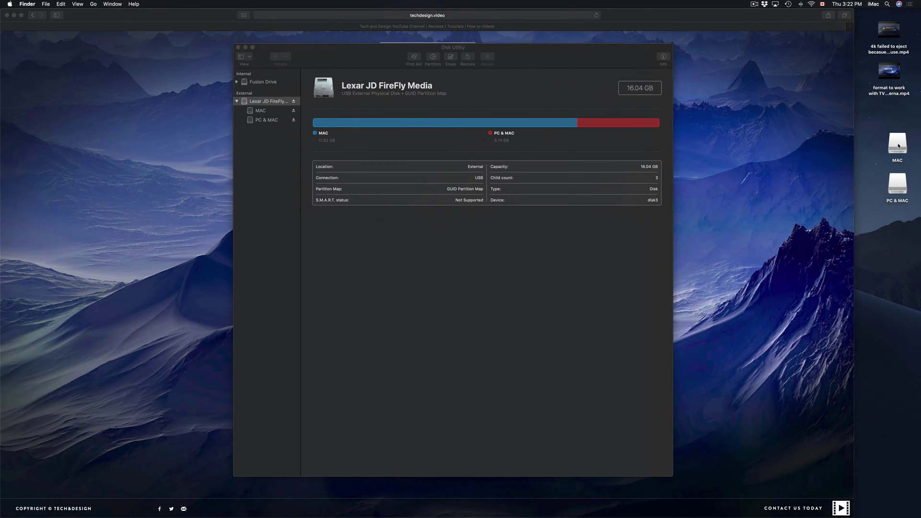
{"action": "double_click", "coordinate": [900, 146]}
{"action": "double_click", "coordinate": [898, 188]}
{"action": "left_click_drag", "start_coordinate": [454, 107], "coordinate": [646, 104]}
{"action": "left_click_drag", "start_coordinate": [366, 109], "coordinate": [283, 130]}
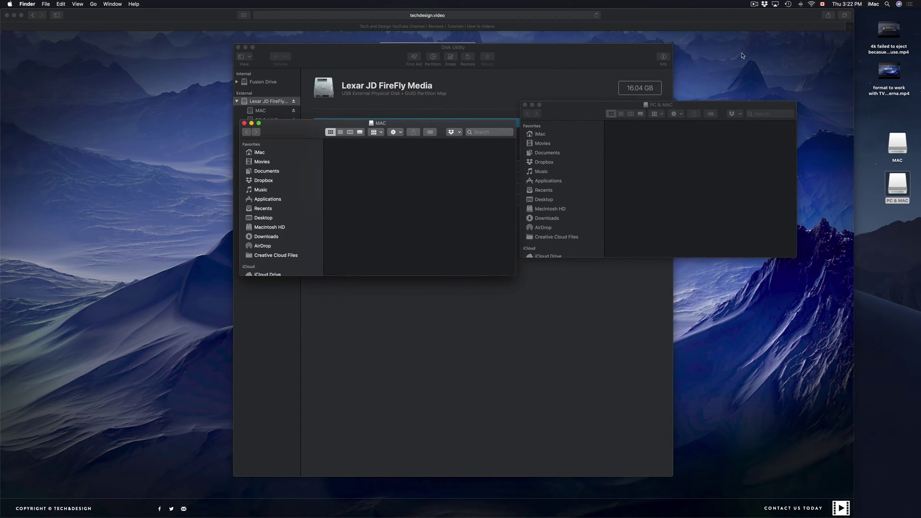
Copy the desktop videos onto the MAC drive and the PC & MAC drive
{"action": "left_click", "coordinate": [884, 31]}
{"action": "left_click_drag", "start_coordinate": [884, 30], "coordinate": [384, 173]}
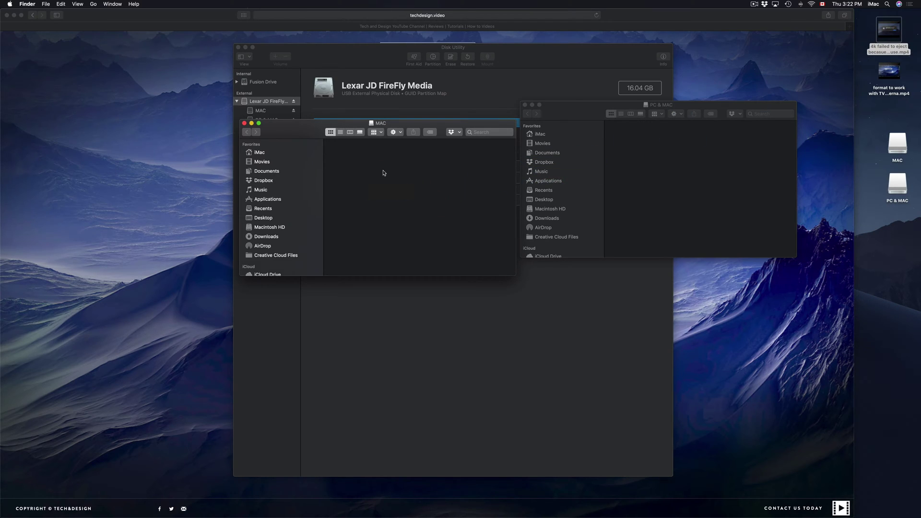
{"action": "left_click_drag", "start_coordinate": [875, 71], "coordinate": [639, 153]}
{"action": "left_click_drag", "start_coordinate": [895, 35], "coordinate": [724, 160]}
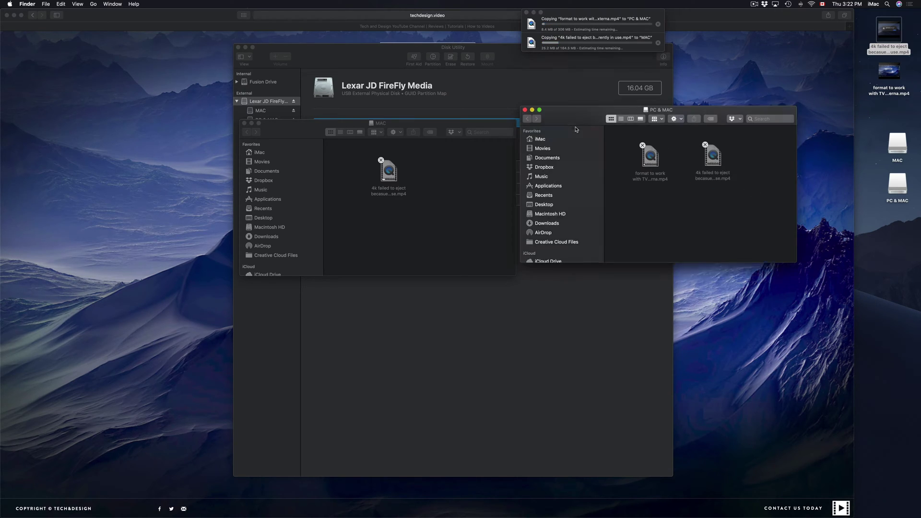
{"action": "left_click_drag", "start_coordinate": [576, 118], "coordinate": [579, 157]}
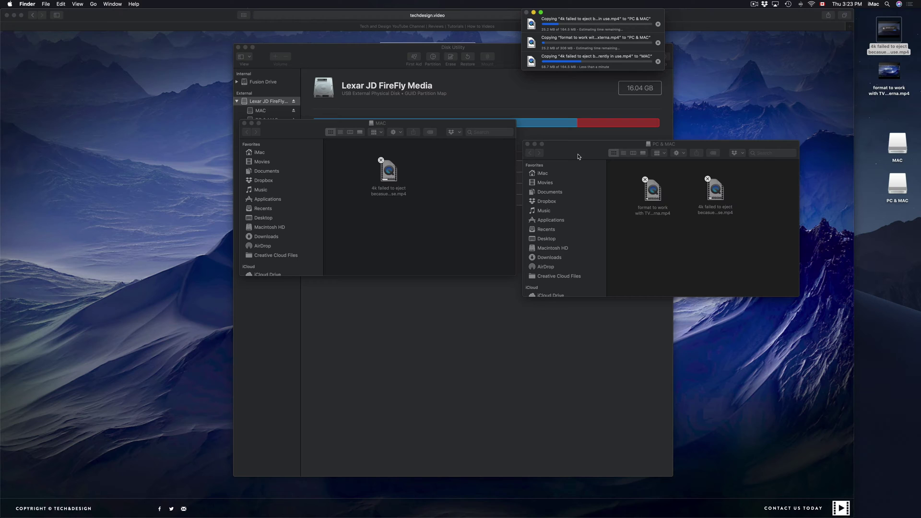
{"action": "left_click", "coordinate": [425, 192]}
{"action": "left_click_drag", "start_coordinate": [321, 136], "coordinate": [337, 166]}
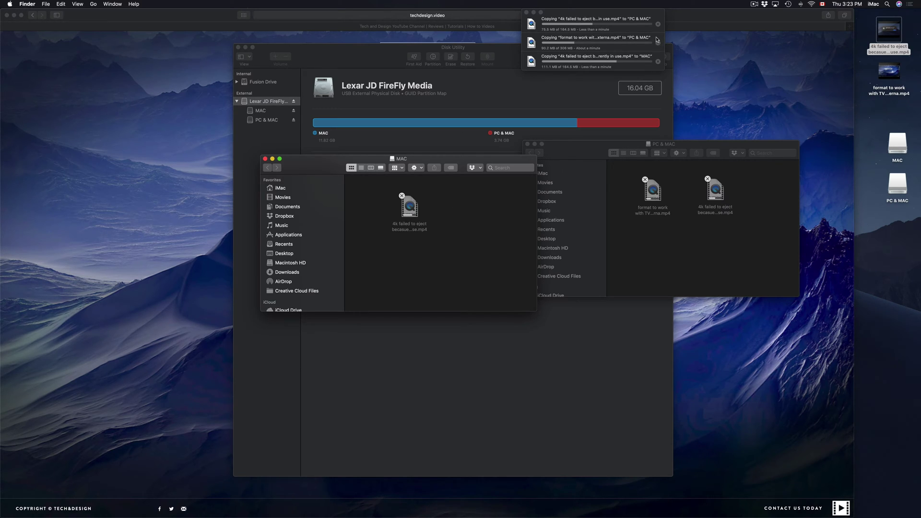
Stop all three copies, close both drive windows, and reopen the Lexar partition layout
{"action": "left_click_drag", "start_coordinate": [637, 12], "coordinate": [597, 70]}
{"action": "left_click", "coordinate": [619, 83]}
{"action": "left_click", "coordinate": [618, 101]}
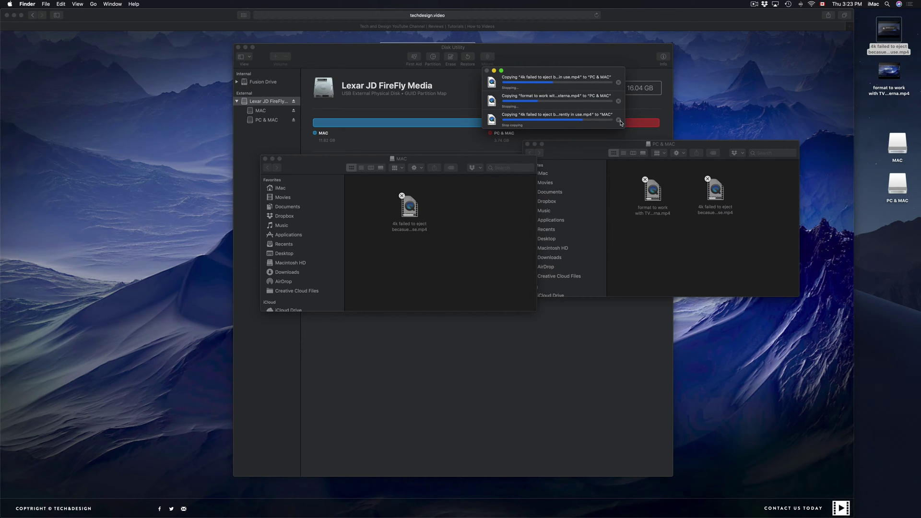
{"action": "left_click", "coordinate": [618, 119]}
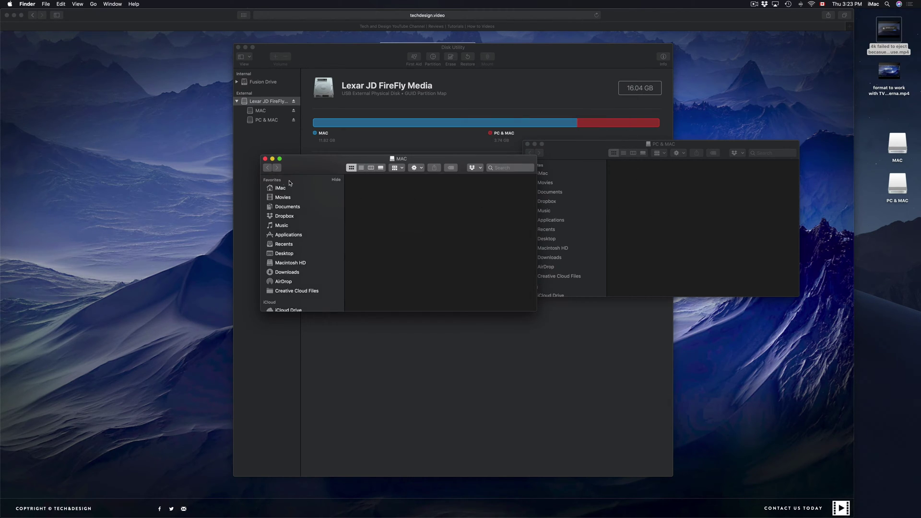
{"action": "left_click", "coordinate": [265, 158]}
{"action": "left_click", "coordinate": [527, 144]}
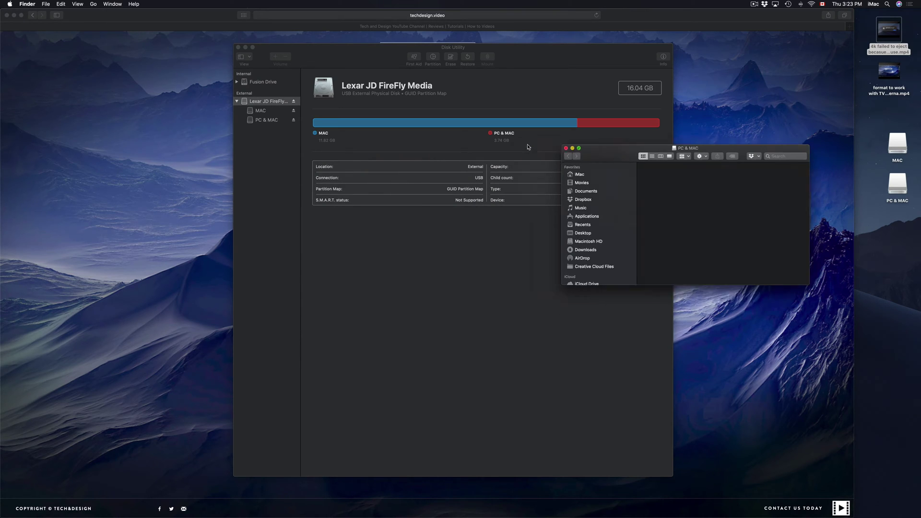
{"action": "left_click", "coordinate": [534, 53]}
{"action": "left_click_drag", "start_coordinate": [535, 66], "coordinate": [585, 101]}
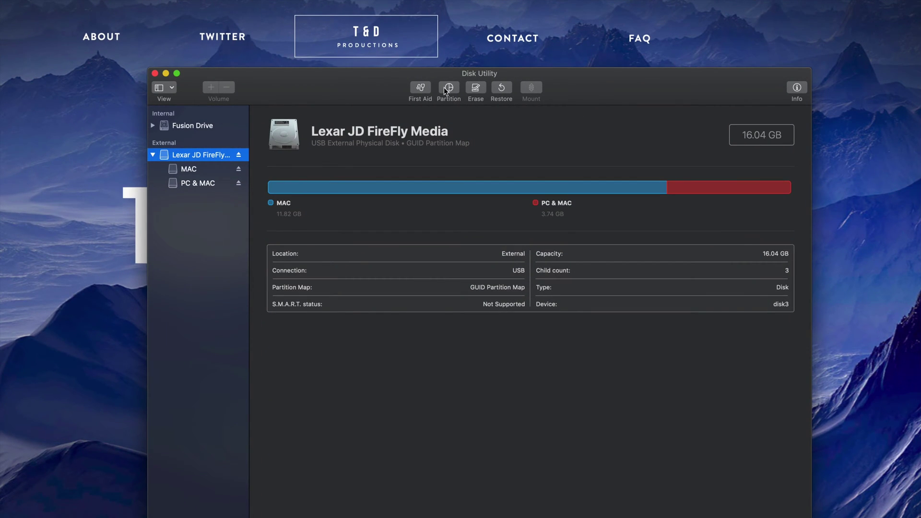
{"action": "left_click", "coordinate": [448, 88]}
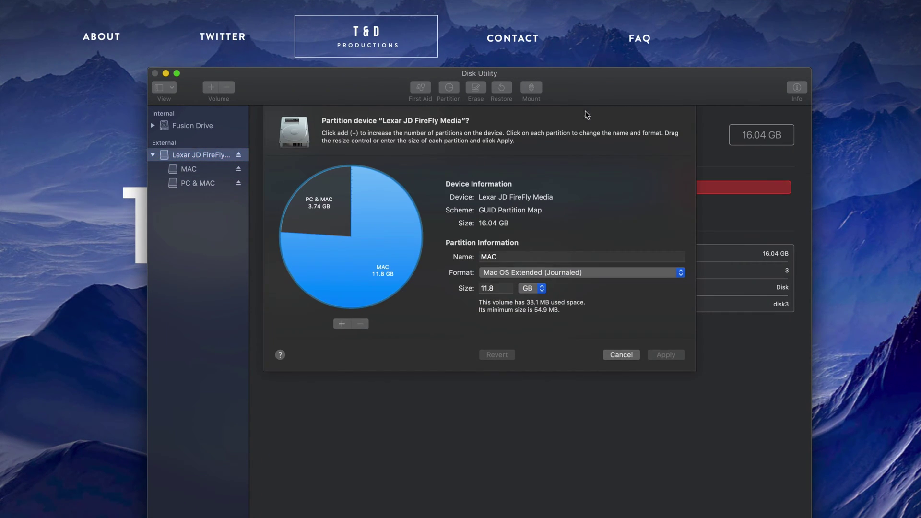
Add a new partition carved from MAC and resize the Untitled slice to 5.73 GB
{"action": "left_click", "coordinate": [328, 217]}
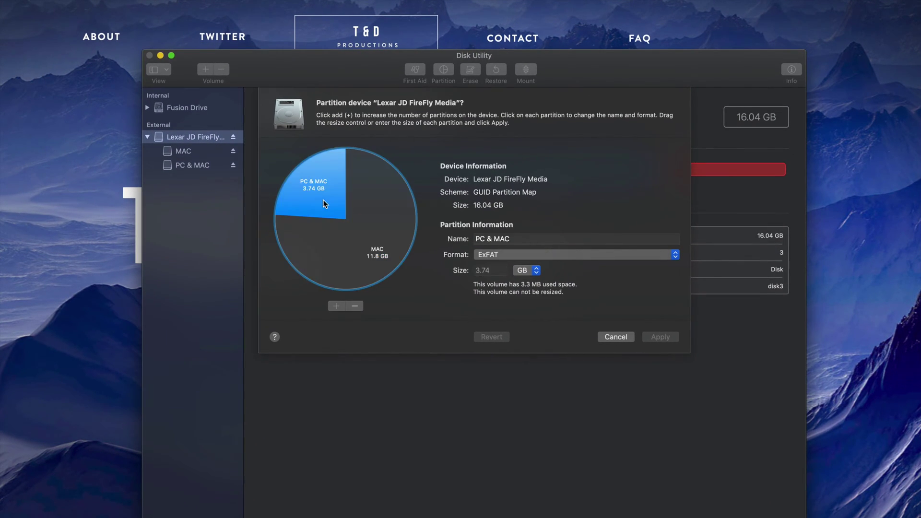
{"action": "left_click", "coordinate": [308, 240]}
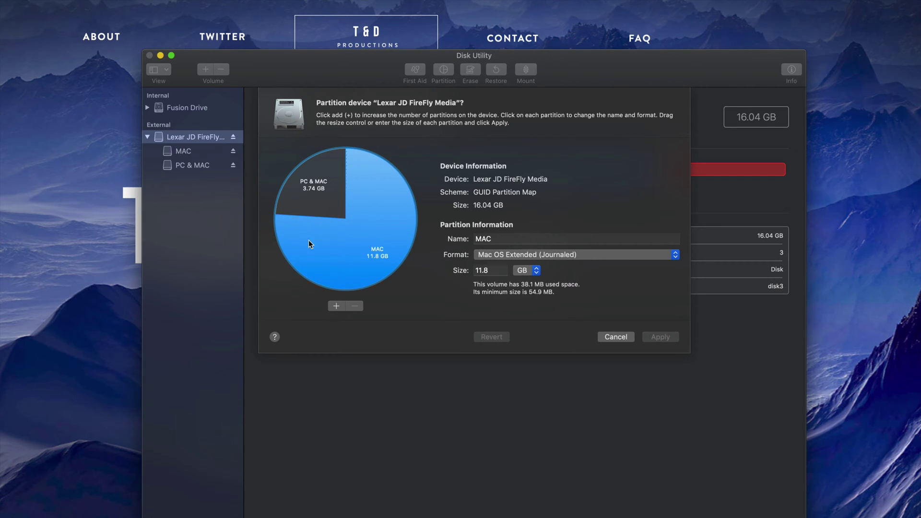
{"action": "left_click", "coordinate": [337, 307]}
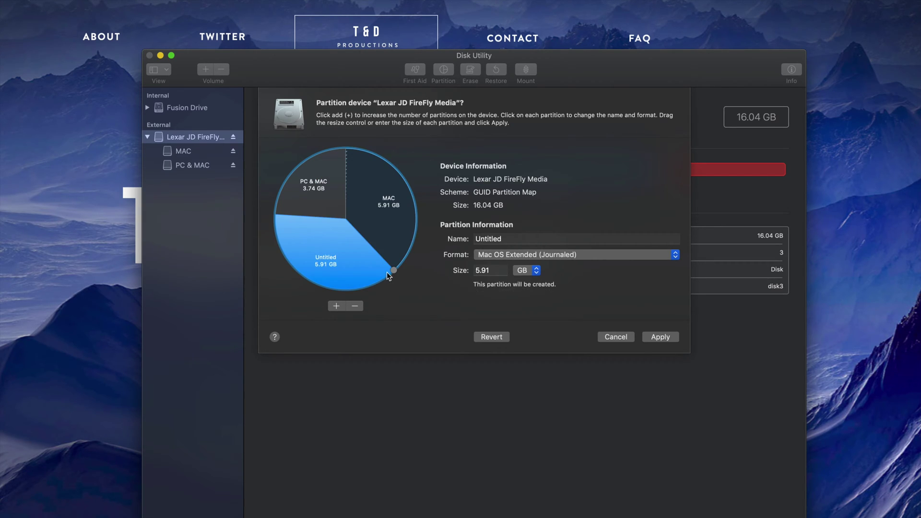
{"action": "left_click_drag", "start_coordinate": [394, 271], "coordinate": [350, 284]}
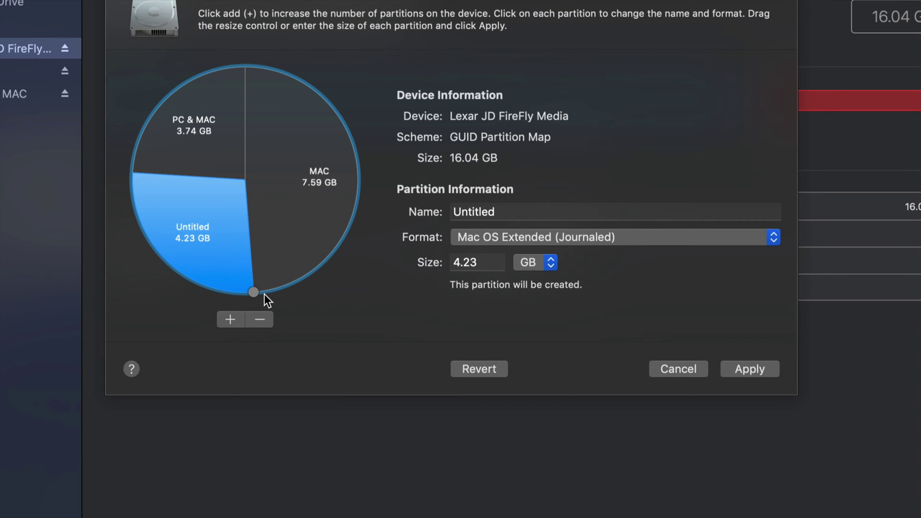
{"action": "left_click_drag", "start_coordinate": [254, 294], "coordinate": [302, 250]}
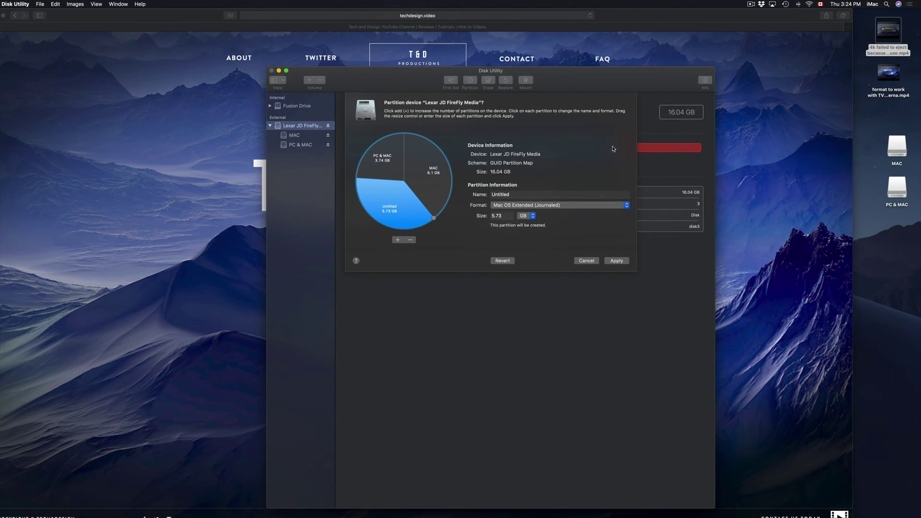
Apply the three-partition layout and confirm adding the Untitled Mac OS Extended (Journaled) partition
{"action": "left_click_drag", "start_coordinate": [622, 87], "coordinate": [599, 50]}
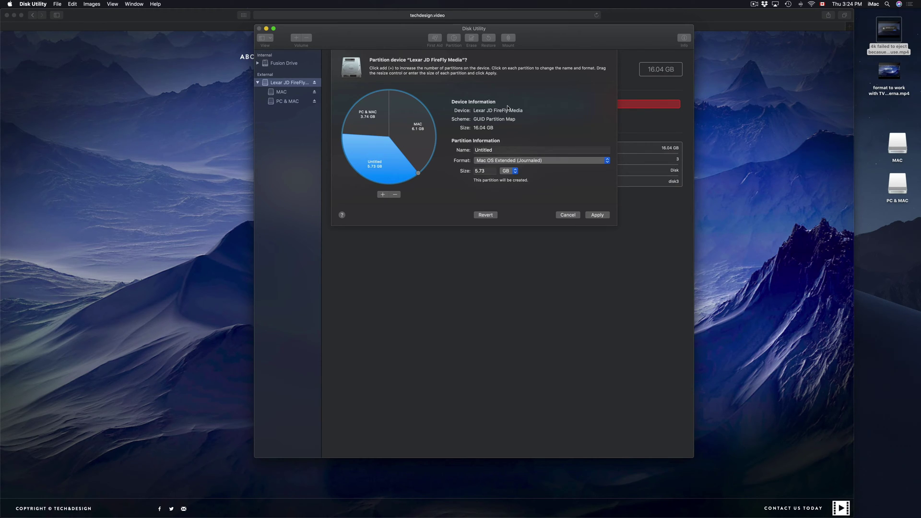
{"action": "left_click", "coordinate": [601, 215]}
{"action": "left_click", "coordinate": [526, 127]}
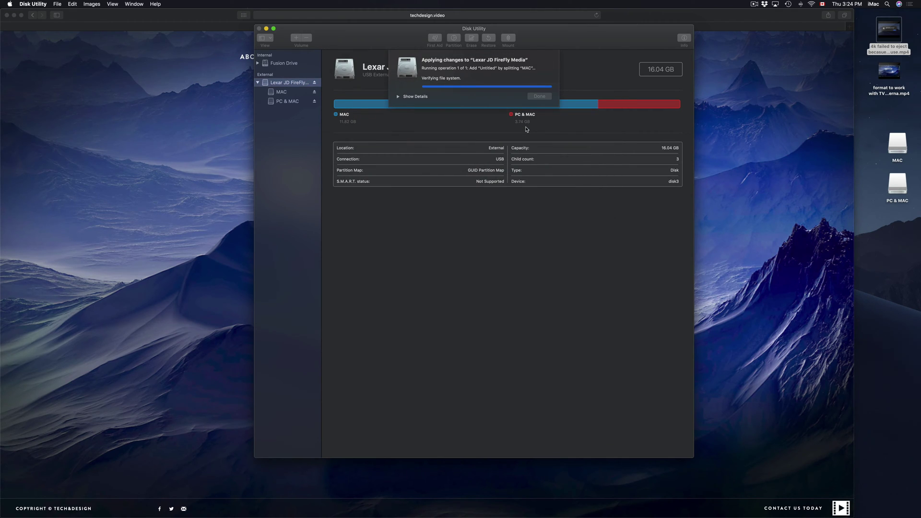